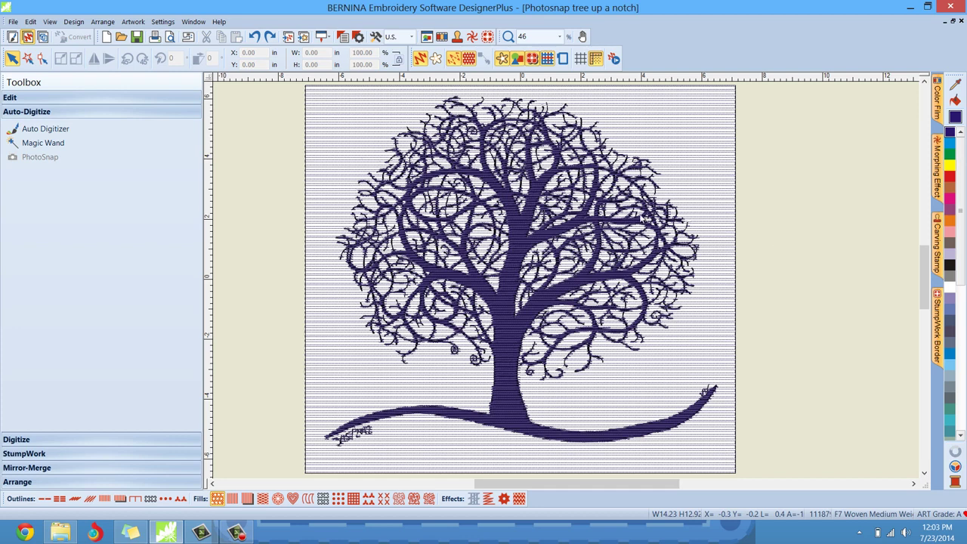
Check which crop shapes are available for the selected stitched tree object.
click(592, 212)
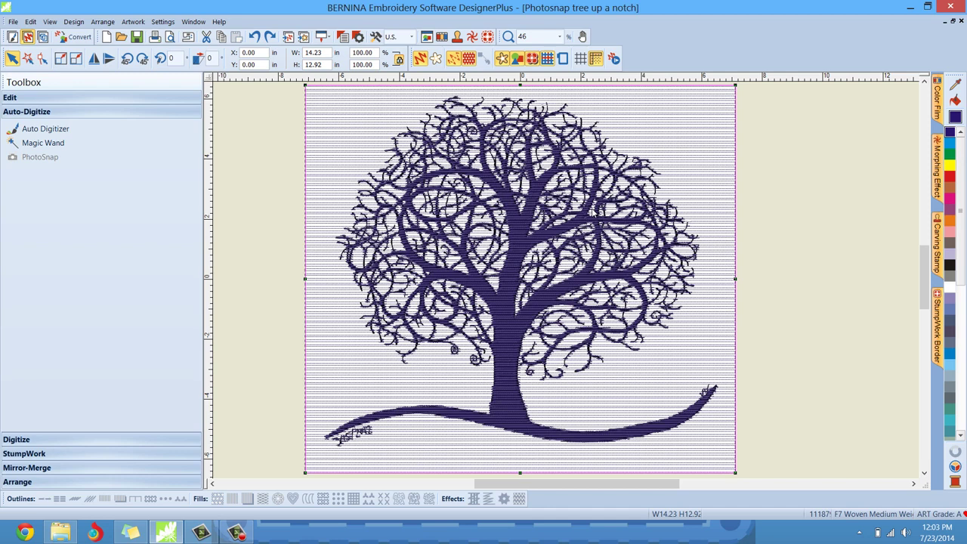
click(133, 22)
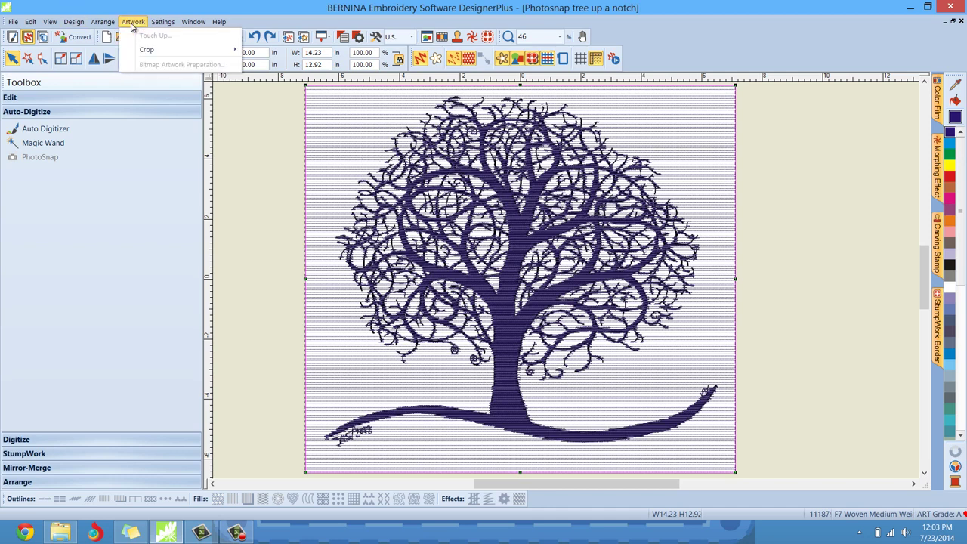
mouse_move(147, 49)
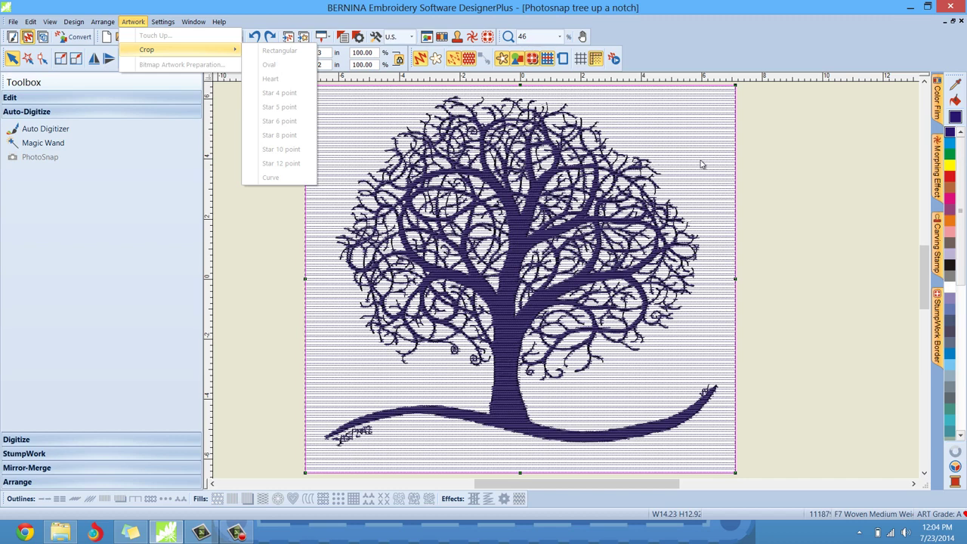
click(773, 168)
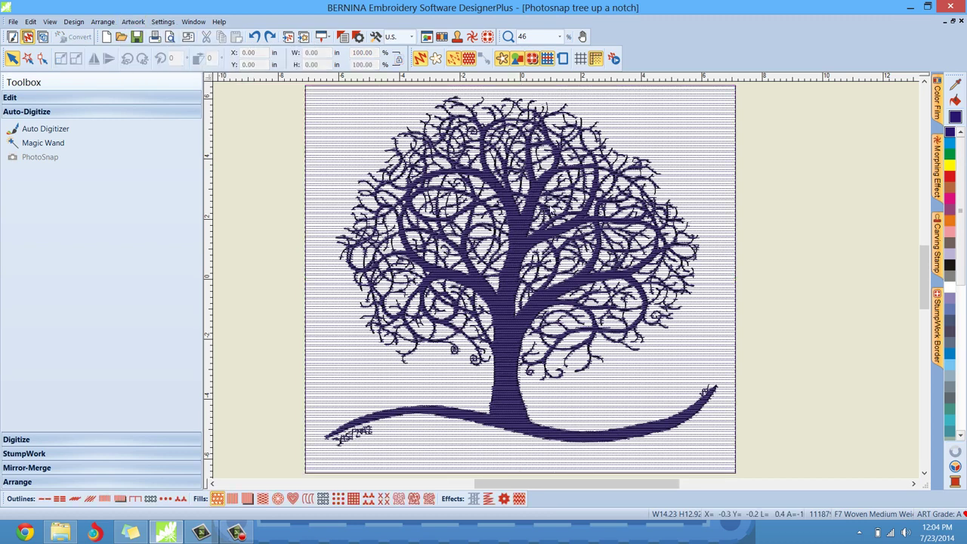
Redo the move and deletion of the stitched tree object and select the remaining tree picture.
click(270, 37)
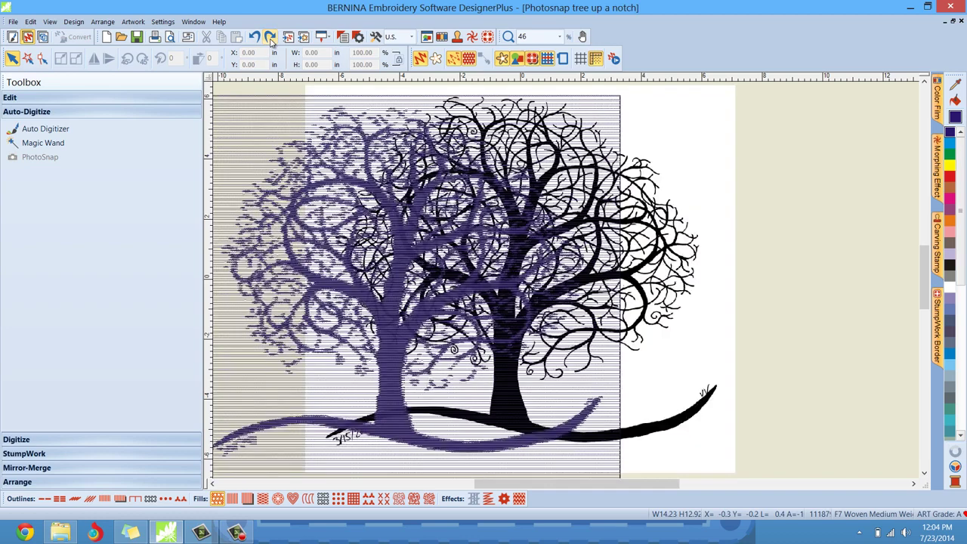
click(271, 38)
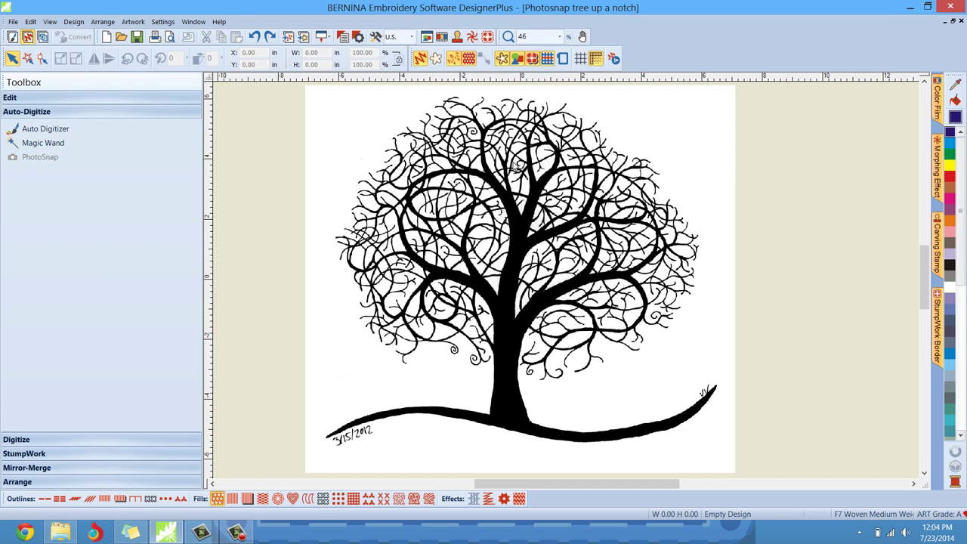
click(518, 172)
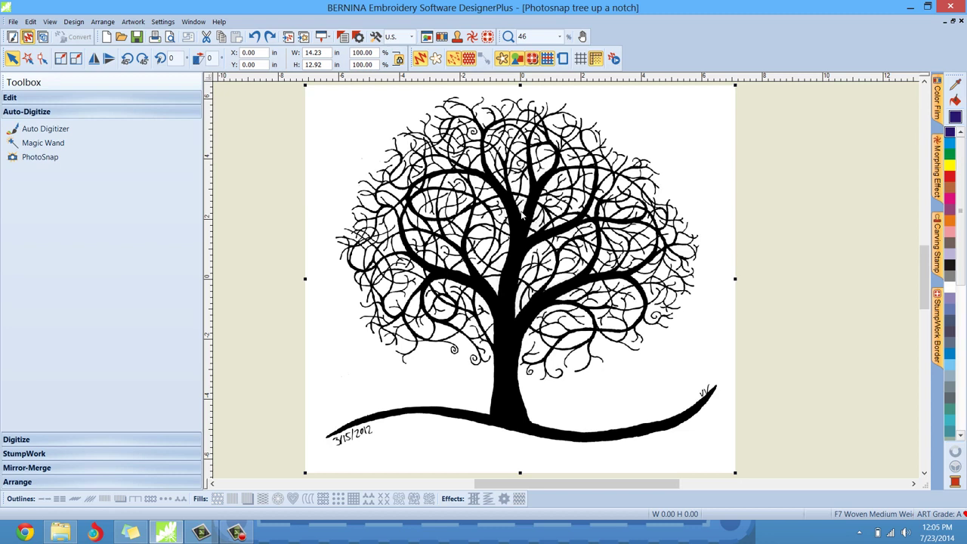
Try an oval crop around the tree's trunk and branches and undo it.
click(125, 22)
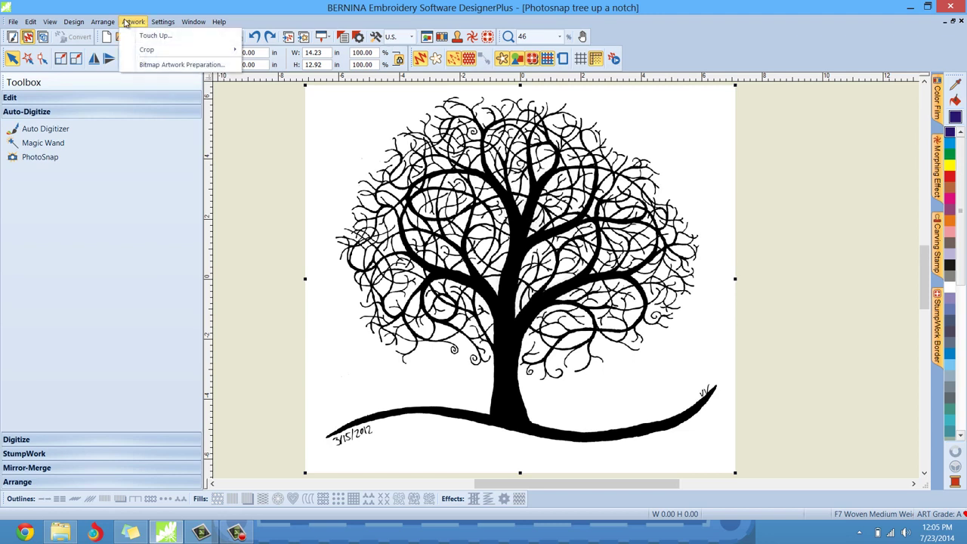
mouse_move(154, 50)
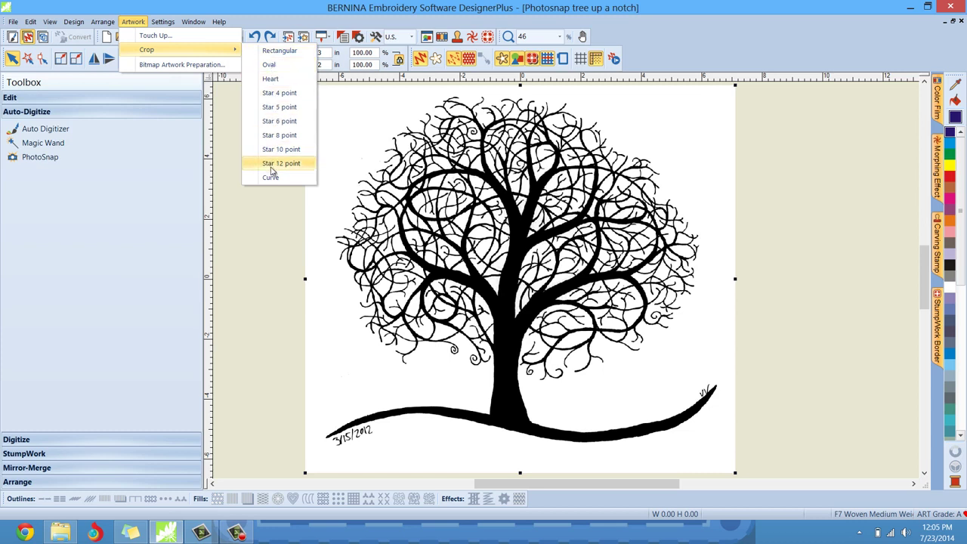
click(276, 66)
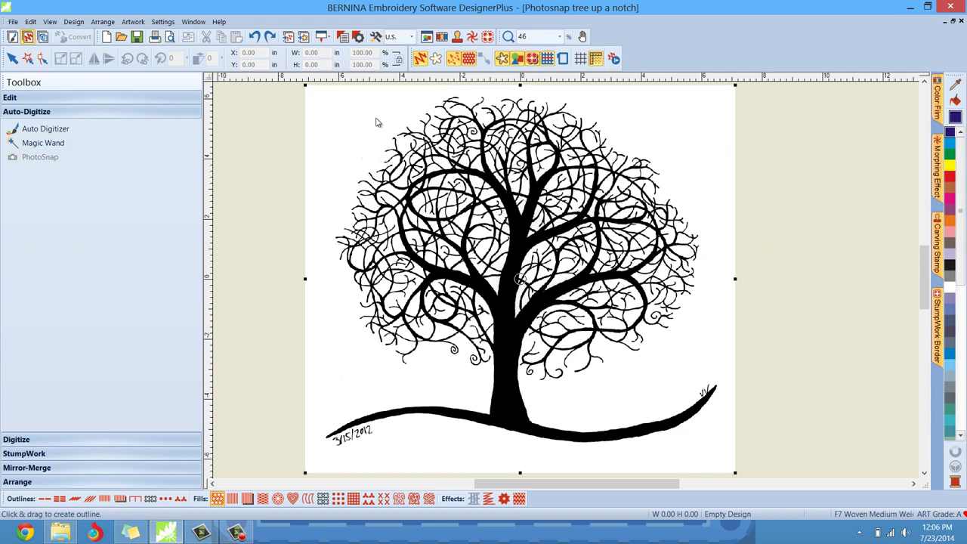
mouse_move(377, 121)
mouse_down()
mouse_move(570, 308)
mouse_move(643, 369)
mouse_move(705, 401)
mouse_up()
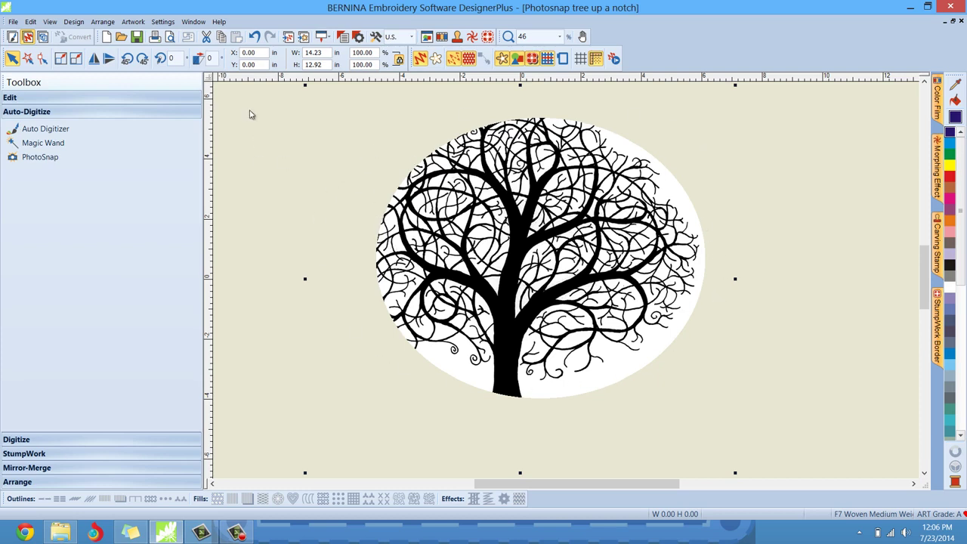
click(255, 38)
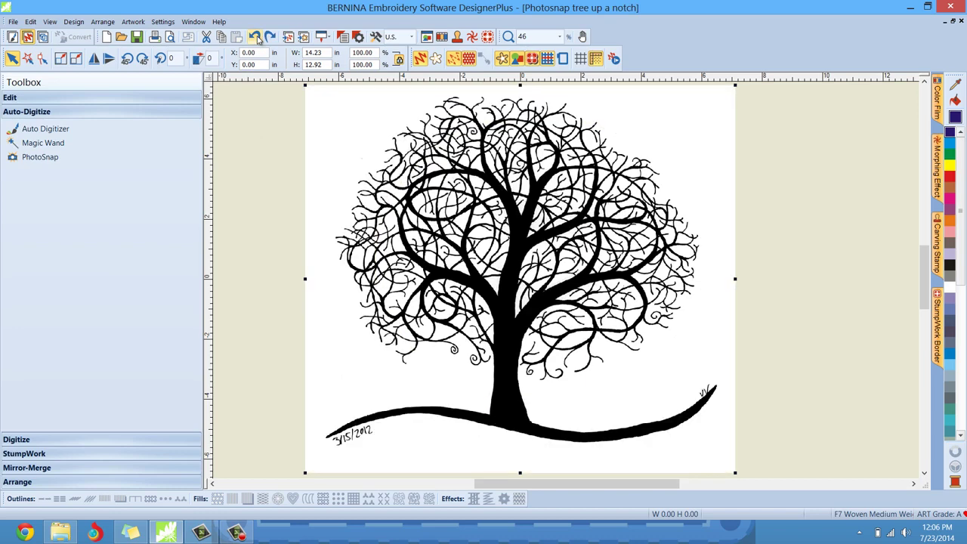
Crop the tree picture to an oval about 12 in wide and 9.3 in high around the crown and convert it to PhotoSnap stitching.
click(131, 22)
mouse_move(146, 50)
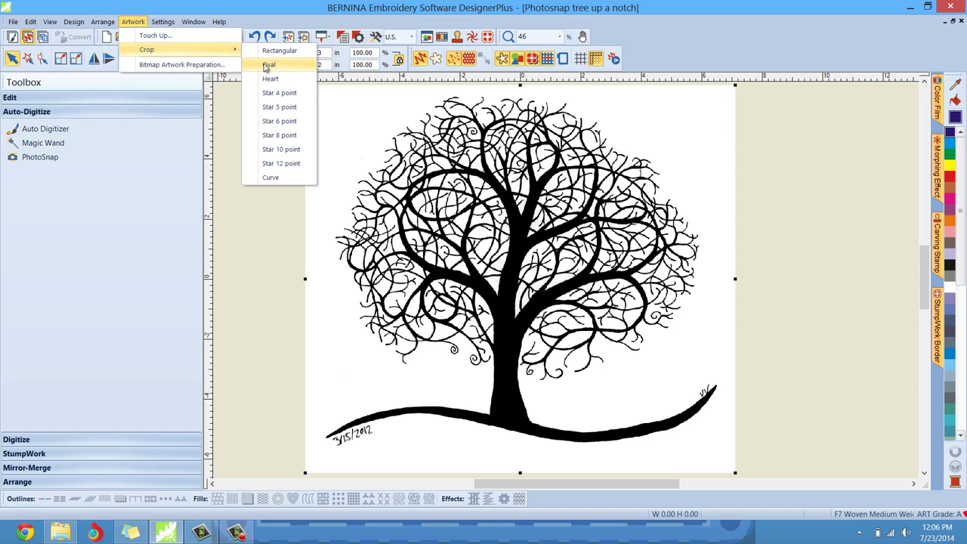
click(266, 66)
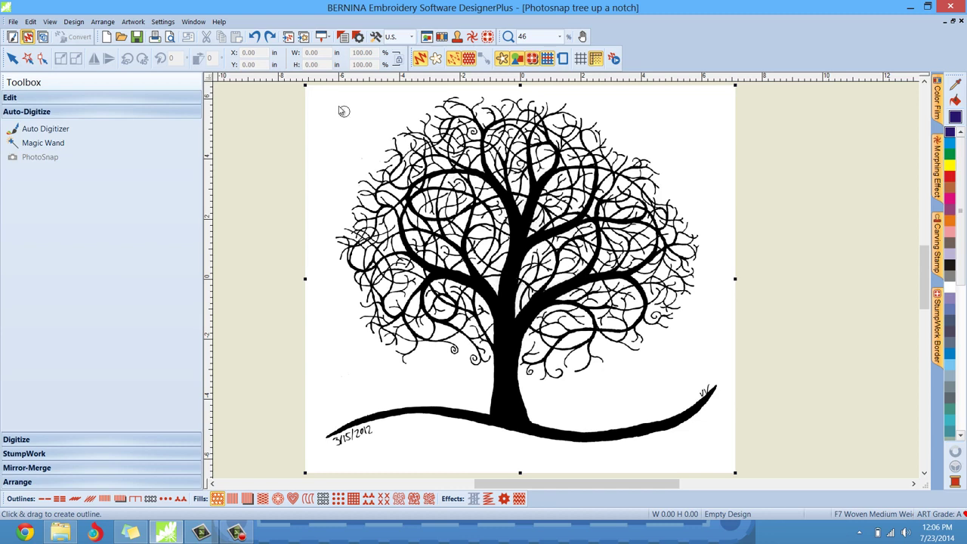
drag(344, 111, 702, 389)
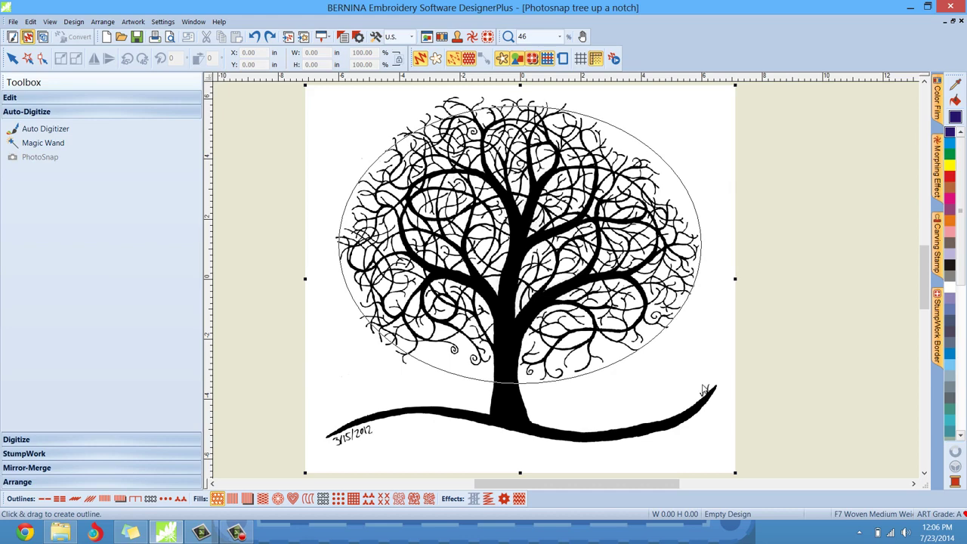
drag(702, 389, 703, 388)
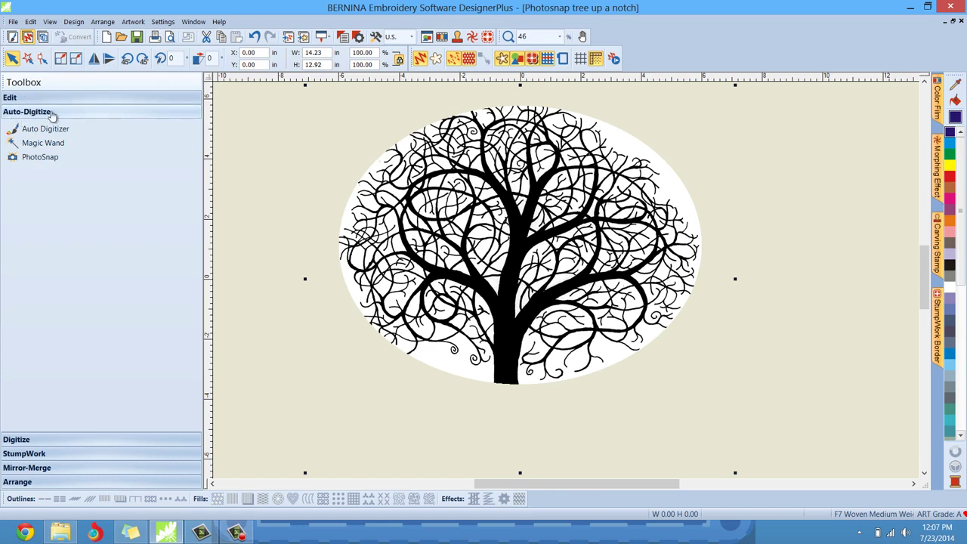
click(40, 158)
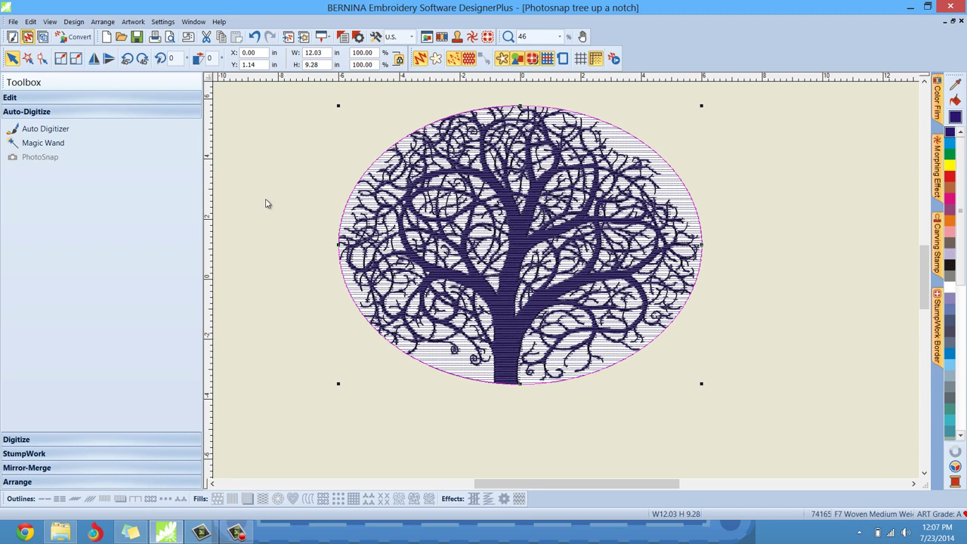
Set the design background to a solid turquoise color.
click(74, 22)
click(99, 94)
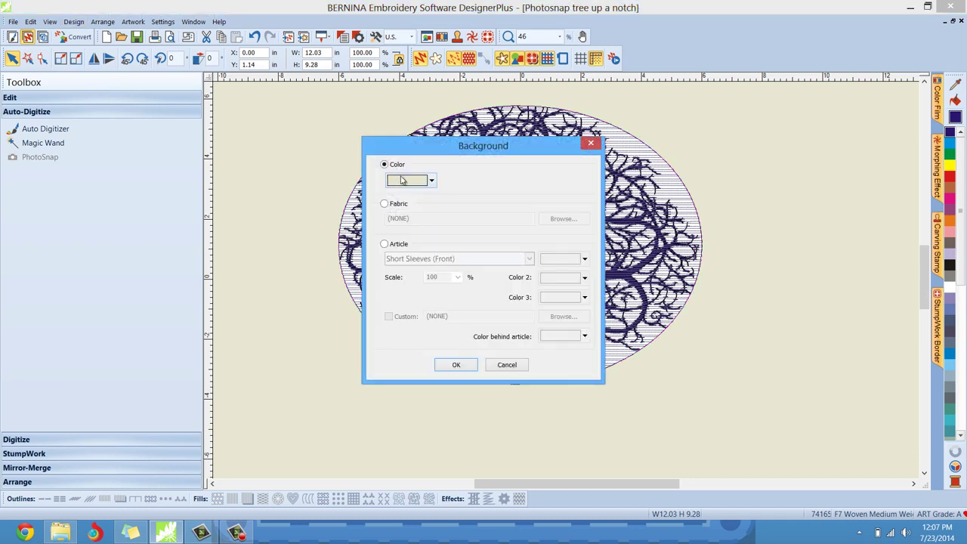
click(402, 180)
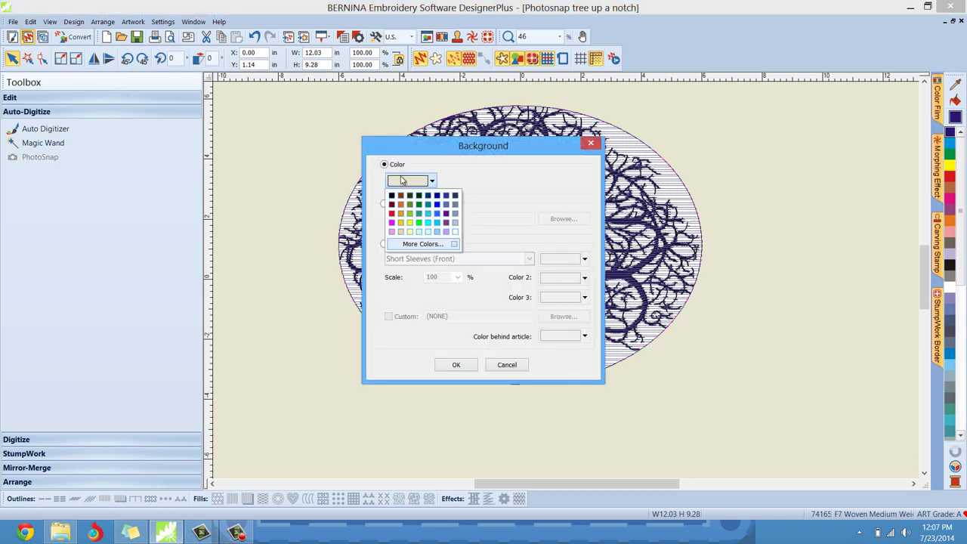
click(433, 225)
click(428, 182)
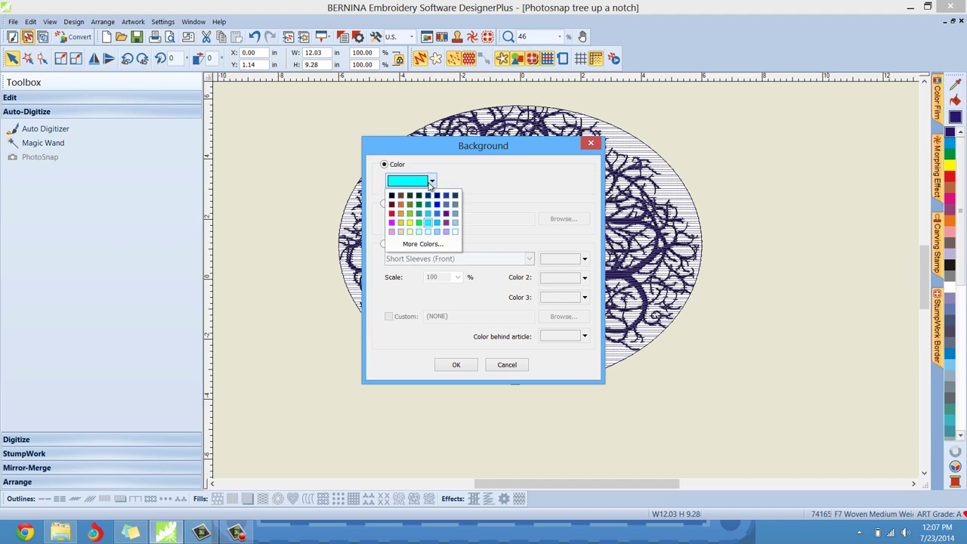
click(429, 214)
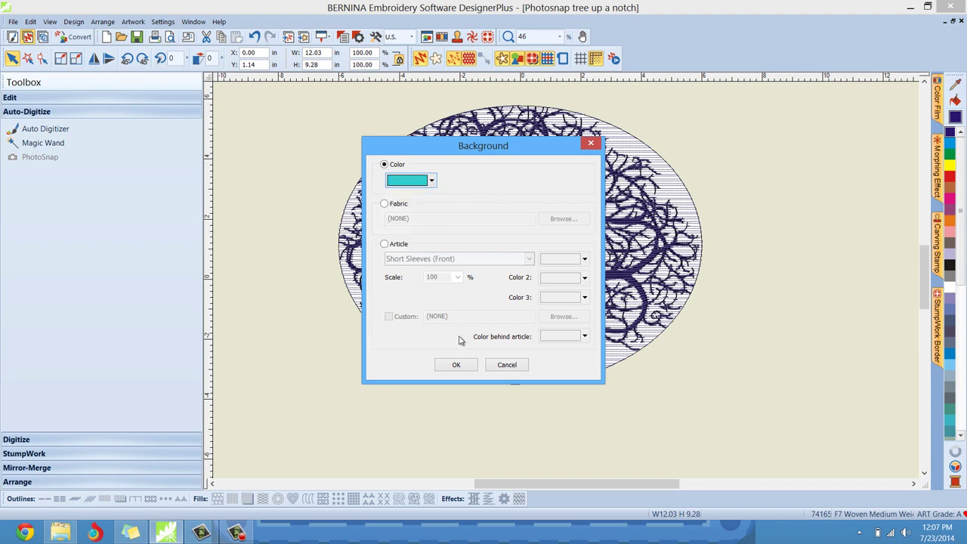
click(469, 364)
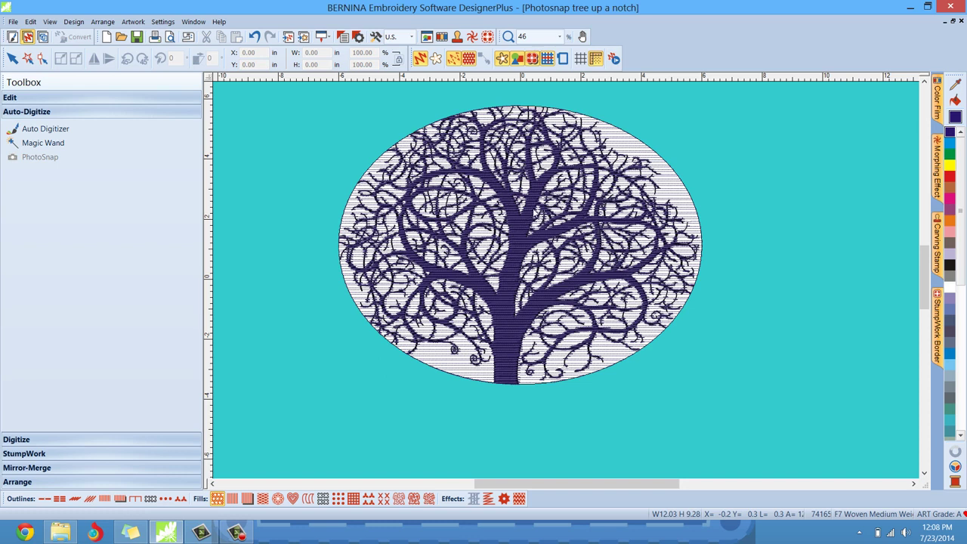
Recolor the oval PhotoSnap stitching light purple and hide the artwork picture behind it.
click(527, 215)
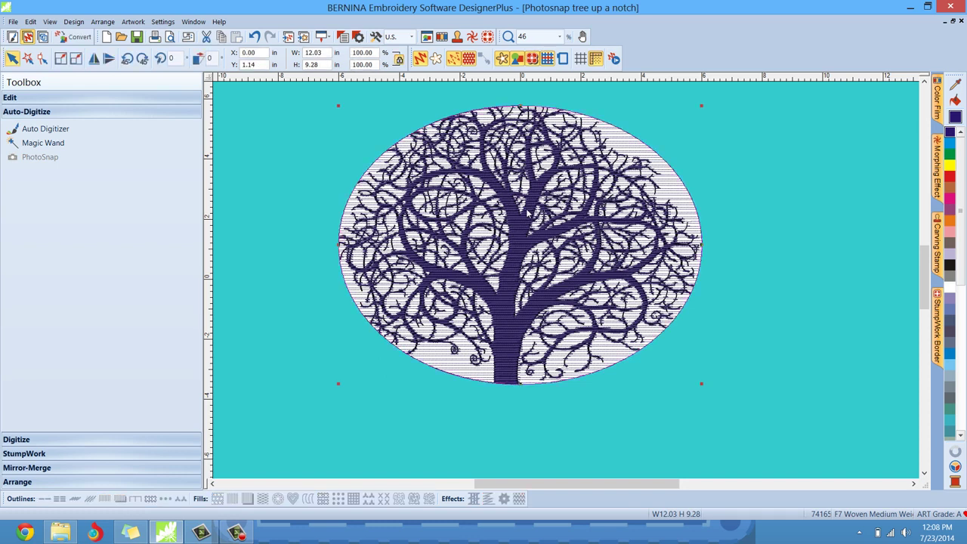
click(952, 302)
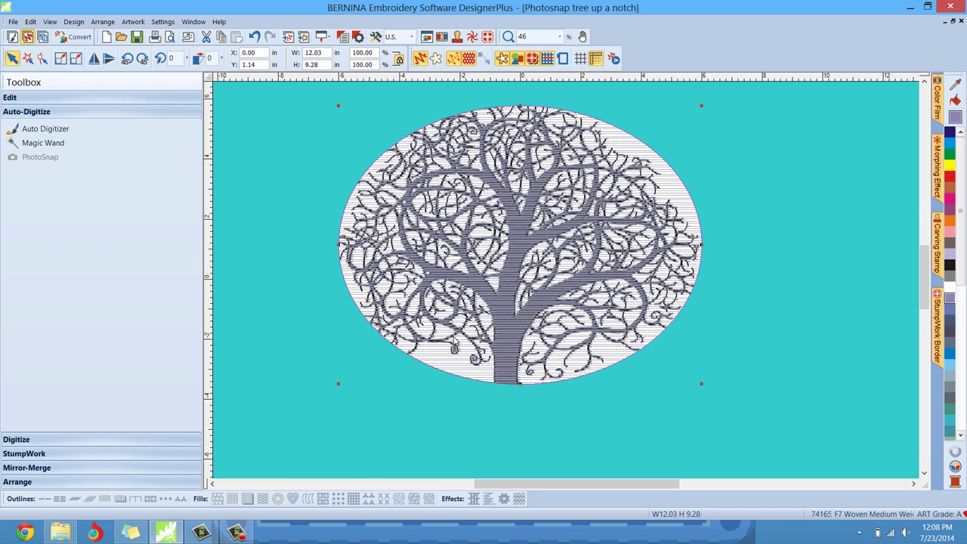
click(501, 61)
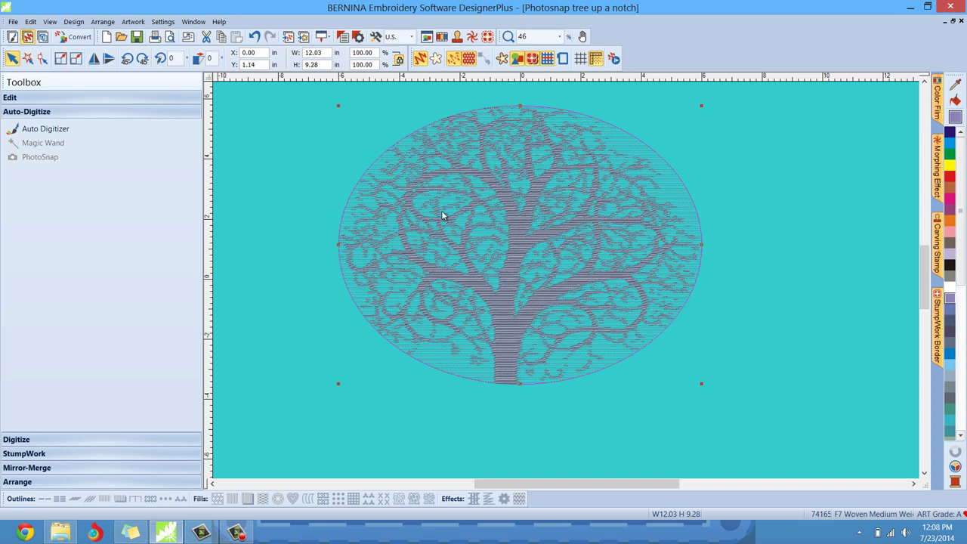
Set the PhotoSnap object's resolution to Fine and its background to Dark in its object properties.
double_click(580, 154)
drag(570, 115, 890, 117)
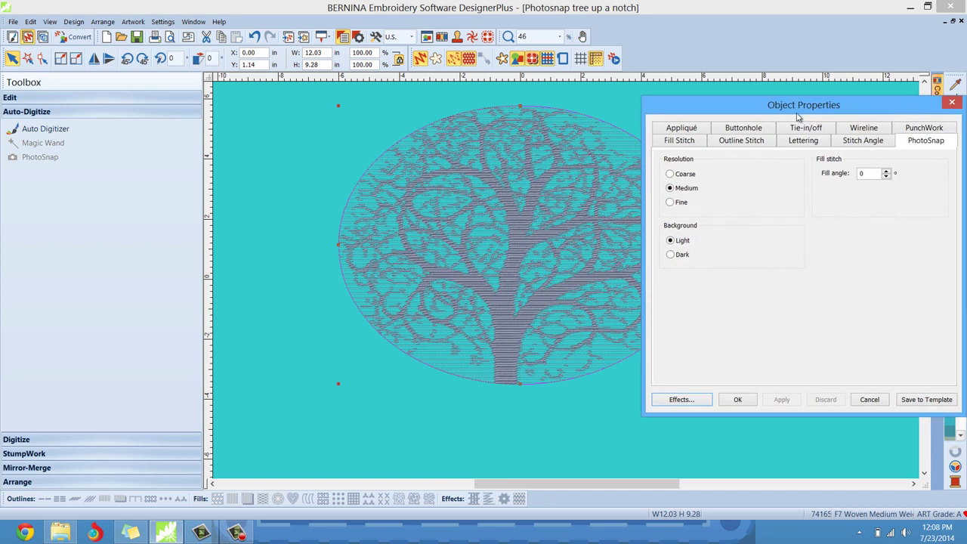
click(681, 203)
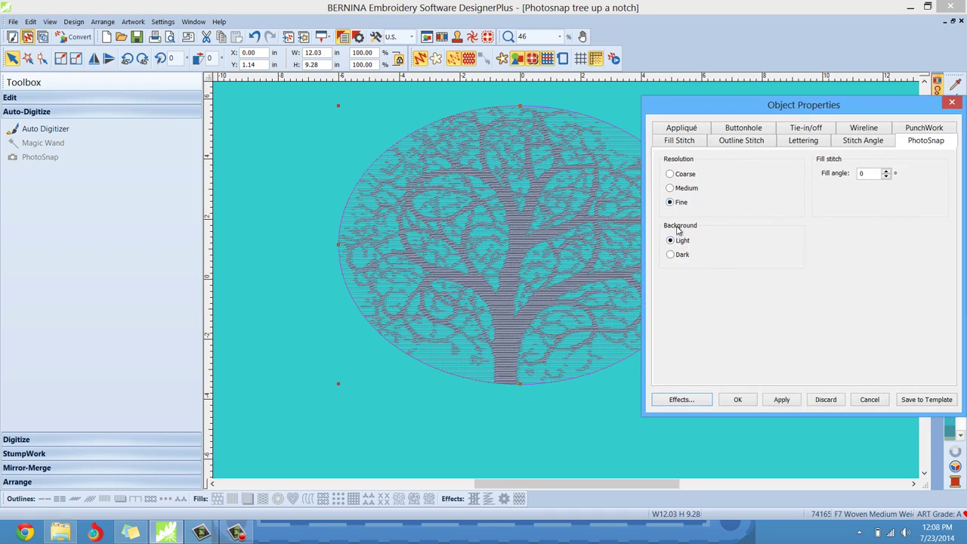
click(682, 255)
click(789, 400)
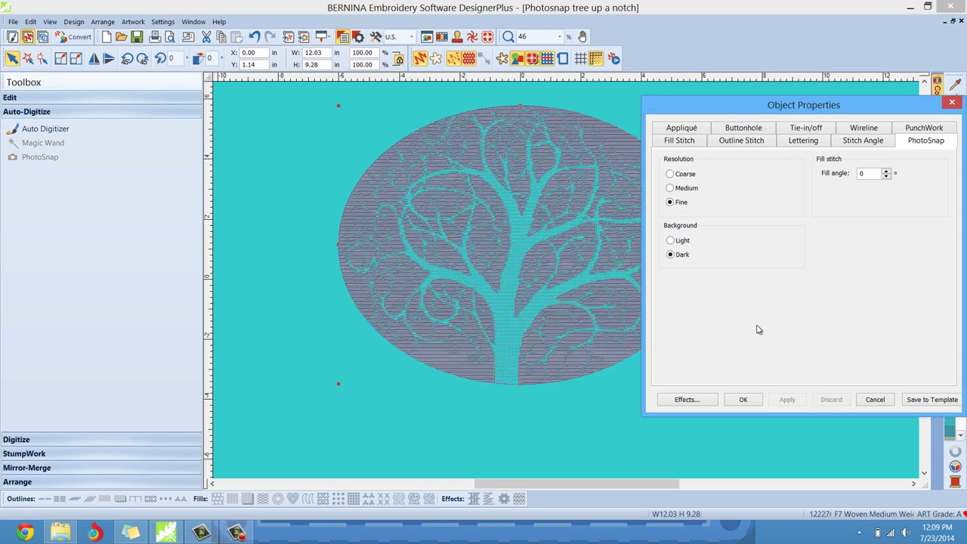
click(744, 401)
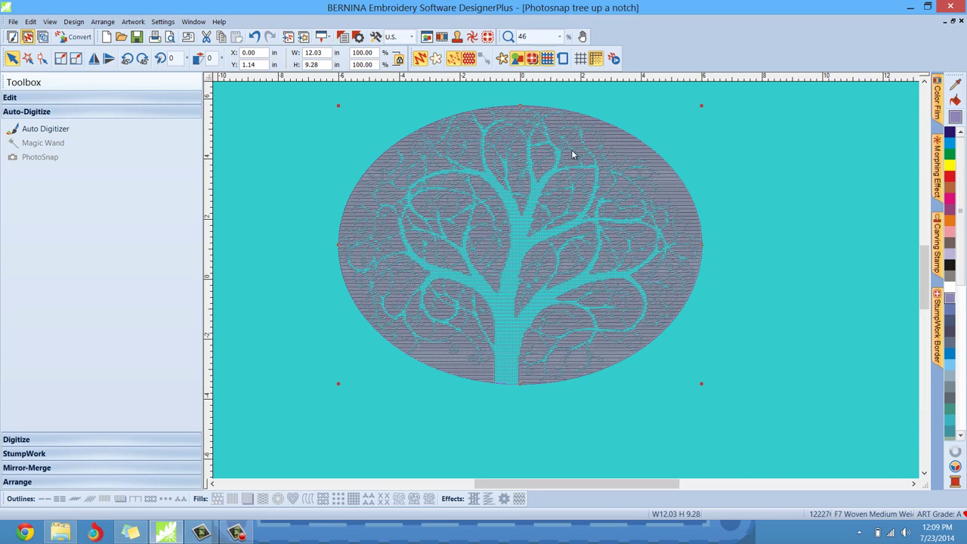
Try lavender, light blue and teal thread colors on the PhotoSnap oval and settle on medium blue.
click(951, 258)
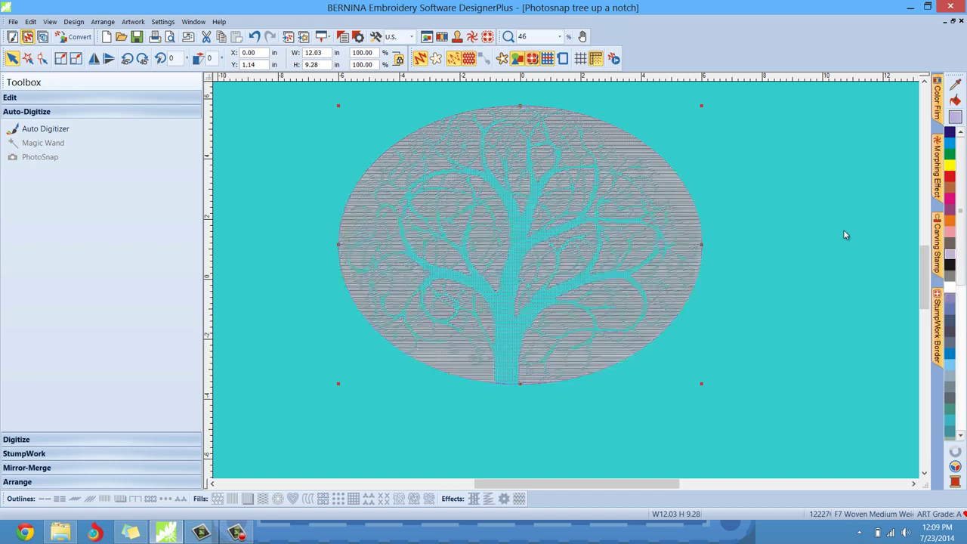
click(951, 358)
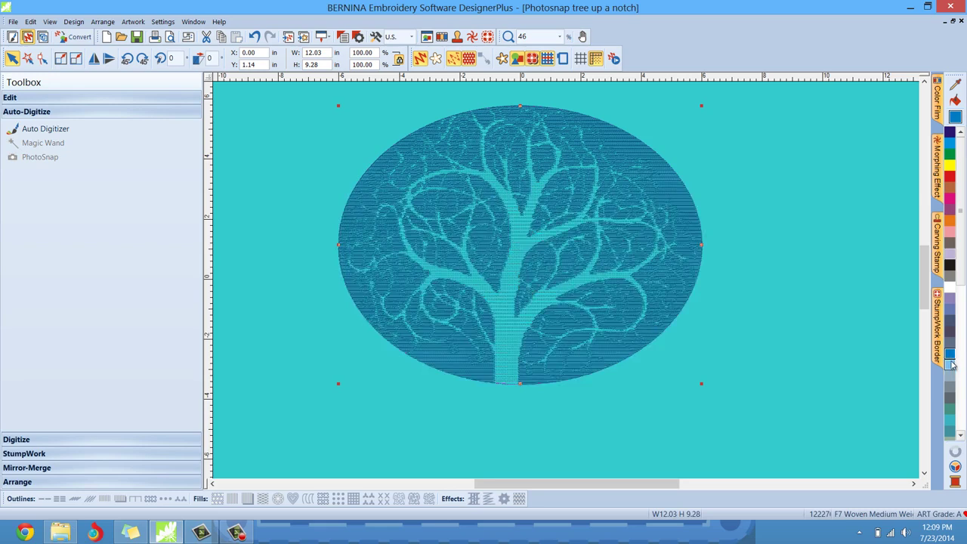
click(950, 366)
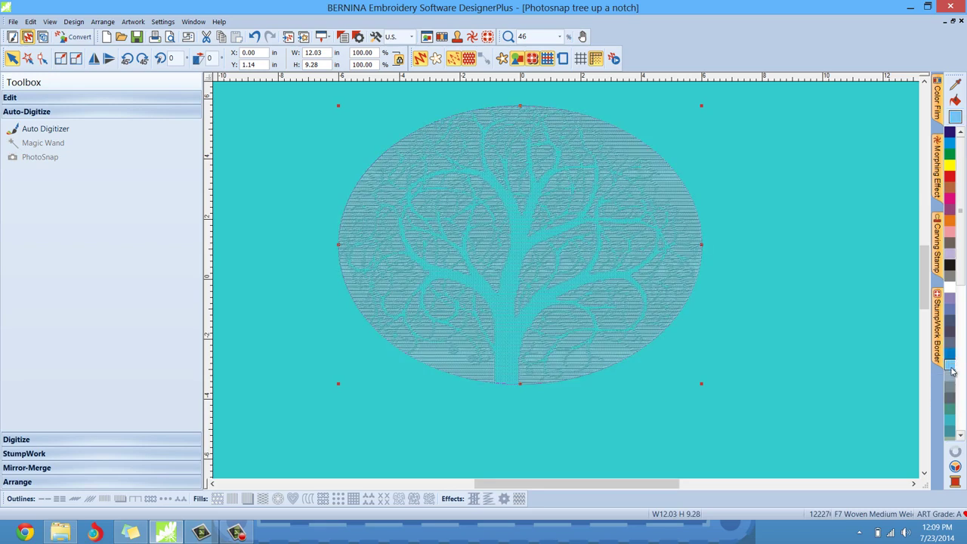
click(950, 425)
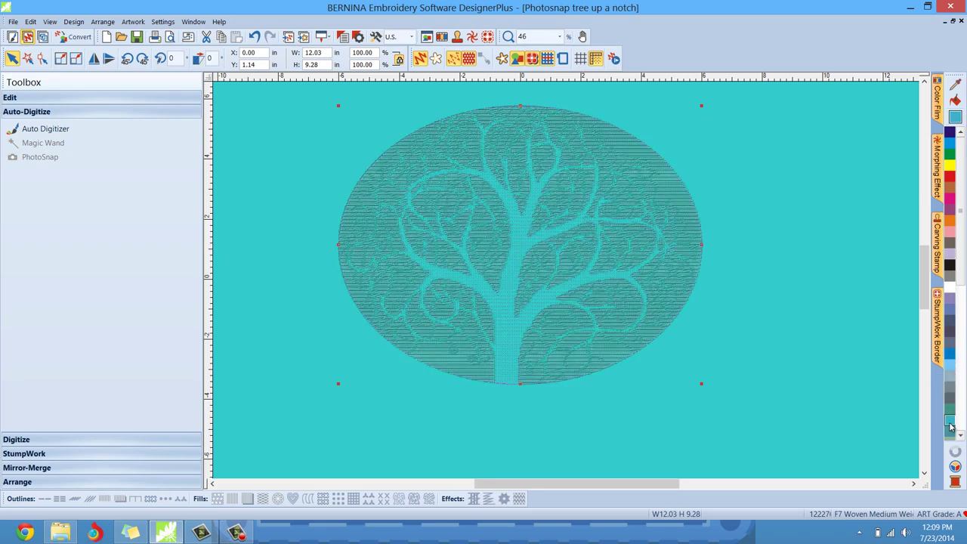
click(951, 358)
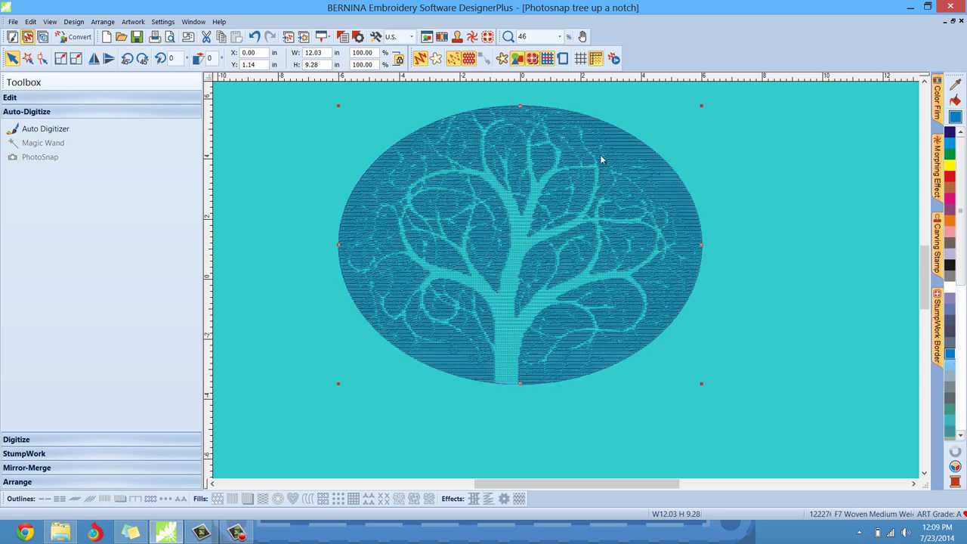
click(923, 82)
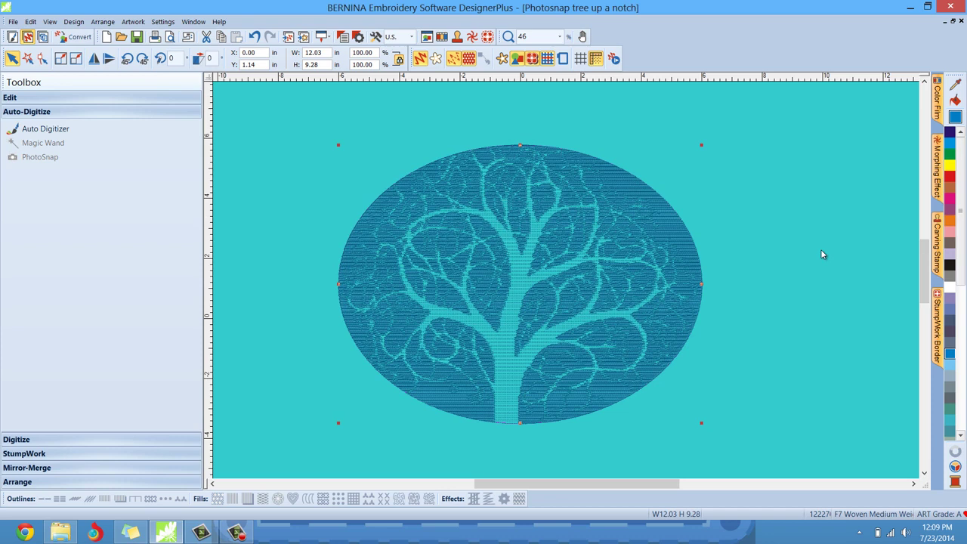
Start an Outline Design for the PhotoSnap oval and set the outline color to 15 BERNINA.
click(129, 99)
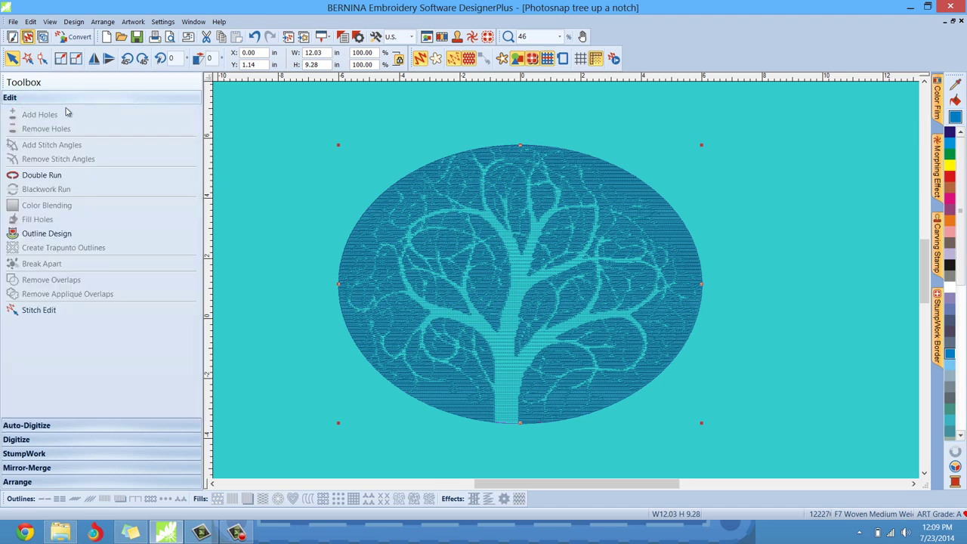
click(46, 236)
drag(417, 191, 689, 167)
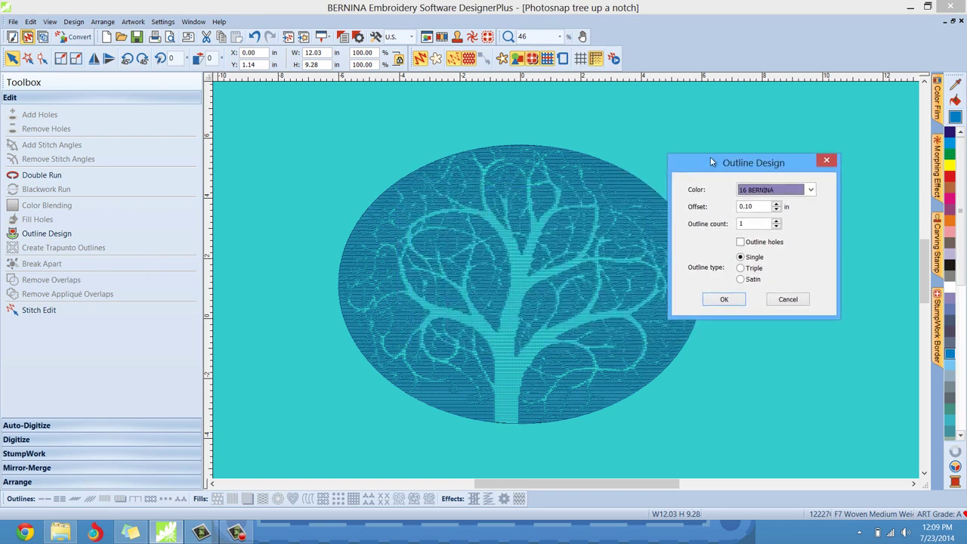
click(767, 190)
scroll(808, 231, up, 1)
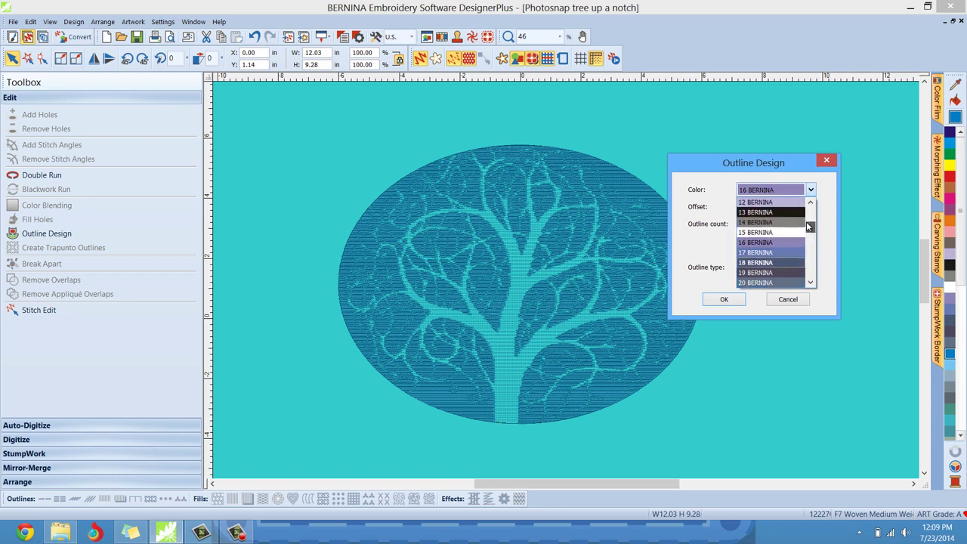
click(784, 234)
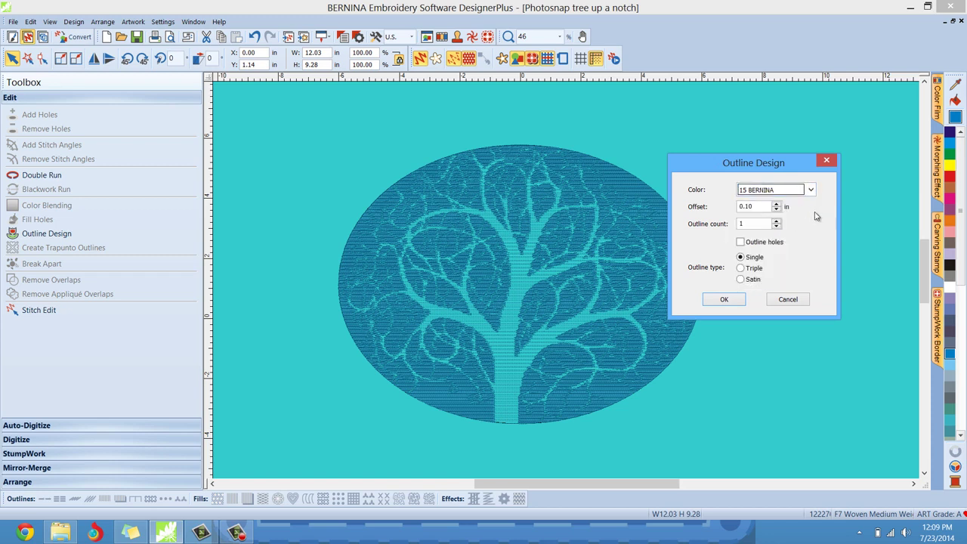
Set the outline type to Satin with a 0.01 in offset and create the outline around the oval.
click(746, 280)
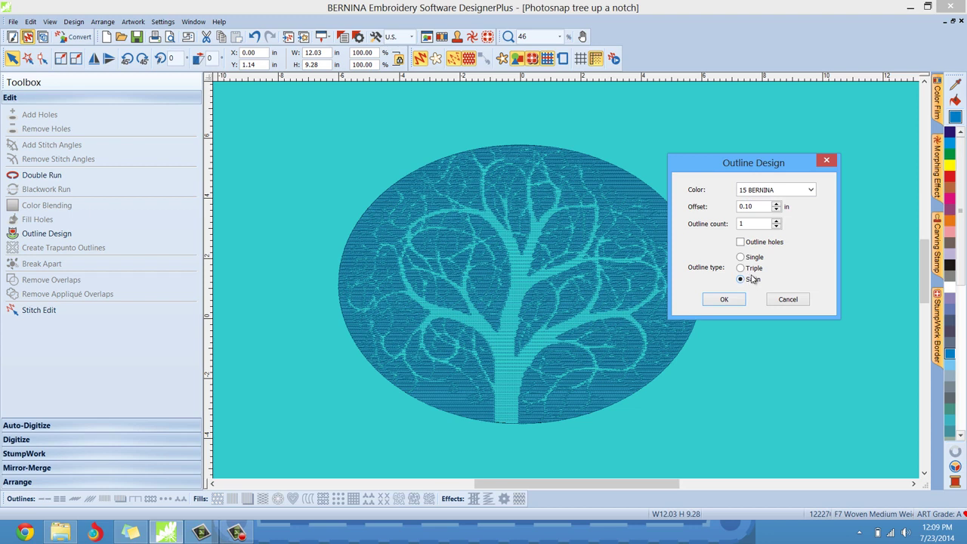
click(776, 210)
click(775, 210)
click(776, 210)
click(776, 210)
click(776, 210)
click(737, 300)
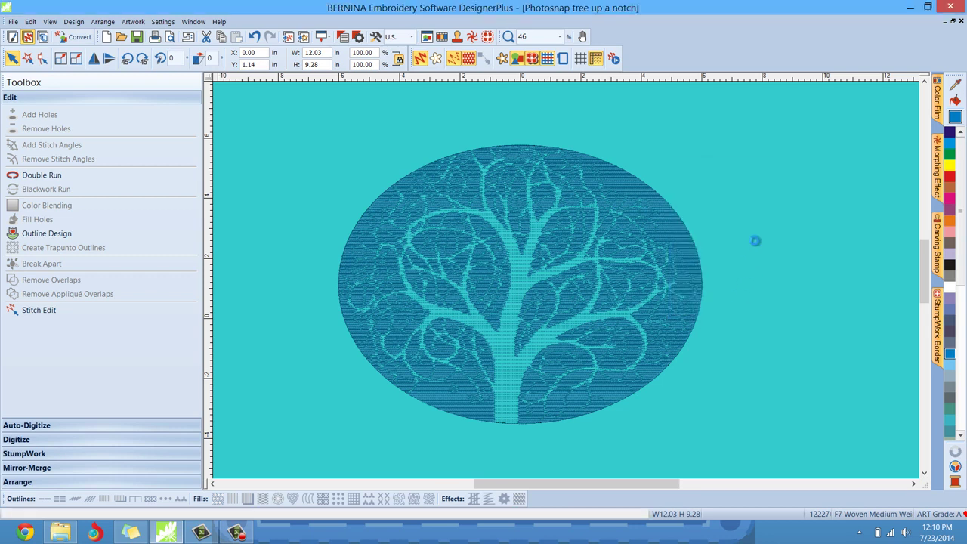
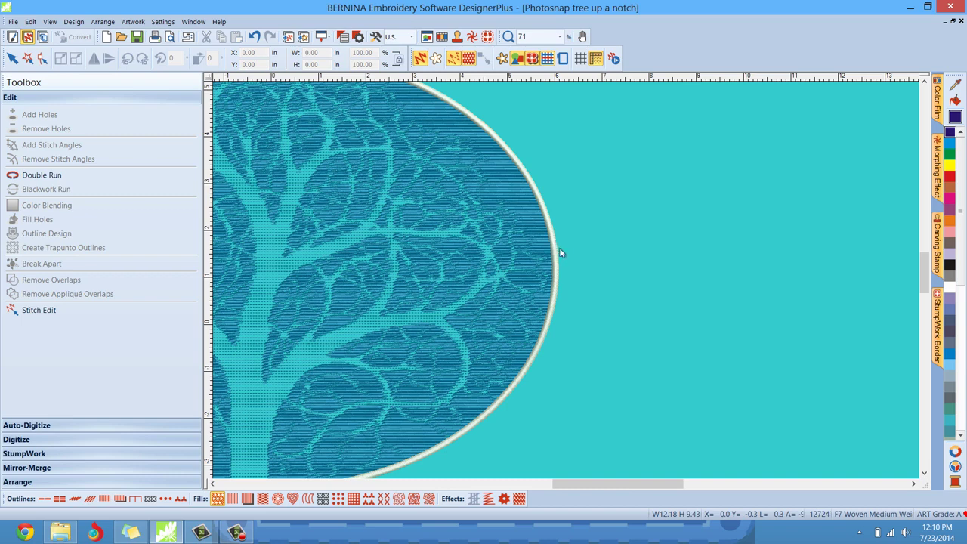
Start an Outline Design from the white satin border, with the outline type set to Single and the offset to 0.10 in.
click(555, 247)
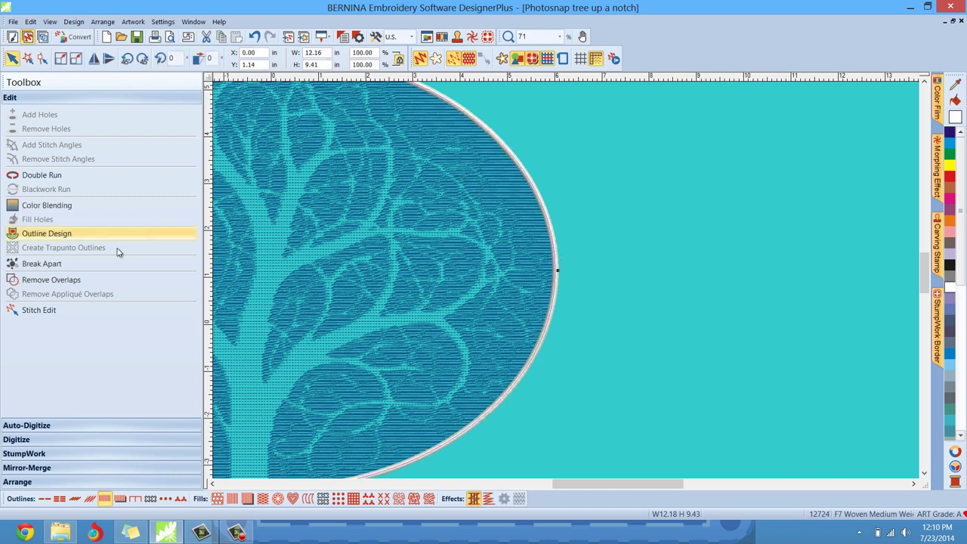
click(93, 236)
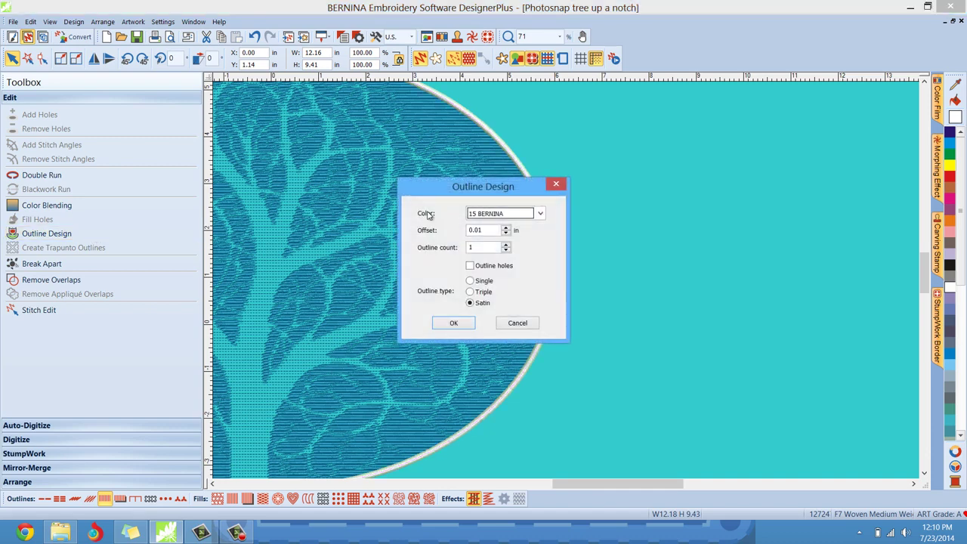
drag(432, 197, 636, 184)
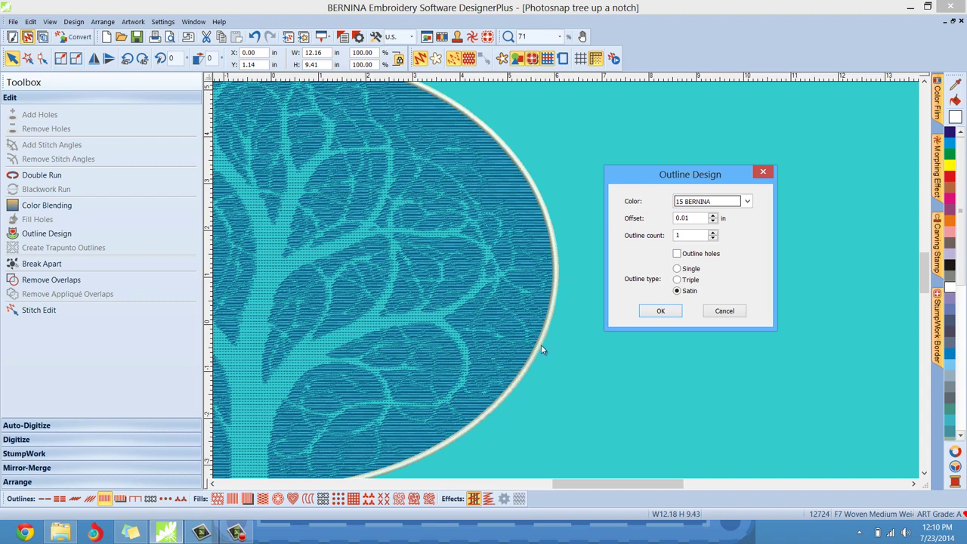
click(692, 271)
click(712, 216)
click(712, 216)
click(712, 216)
click(712, 216)
click(712, 216)
click(713, 216)
click(713, 216)
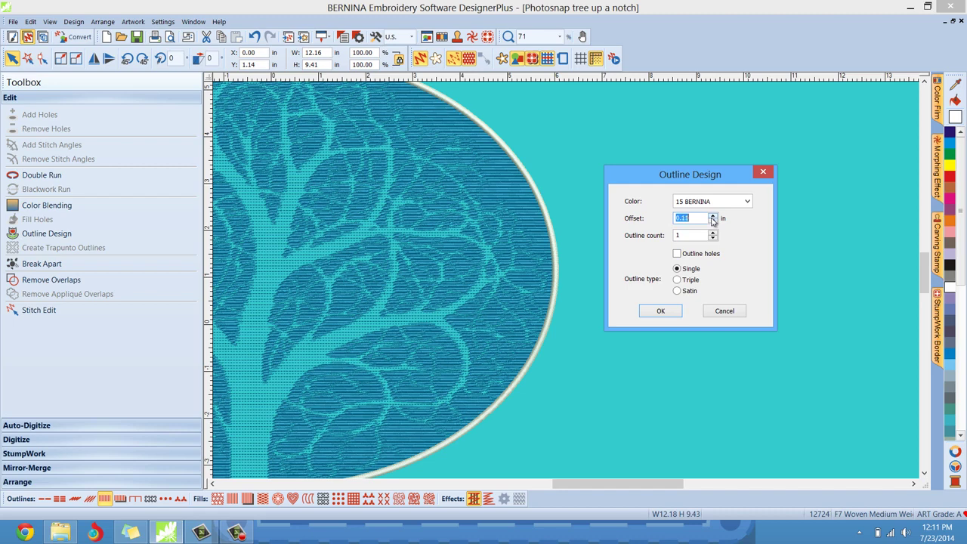
click(712, 223)
Set the outline color to 21 BERNINA and create the single outline.
click(683, 204)
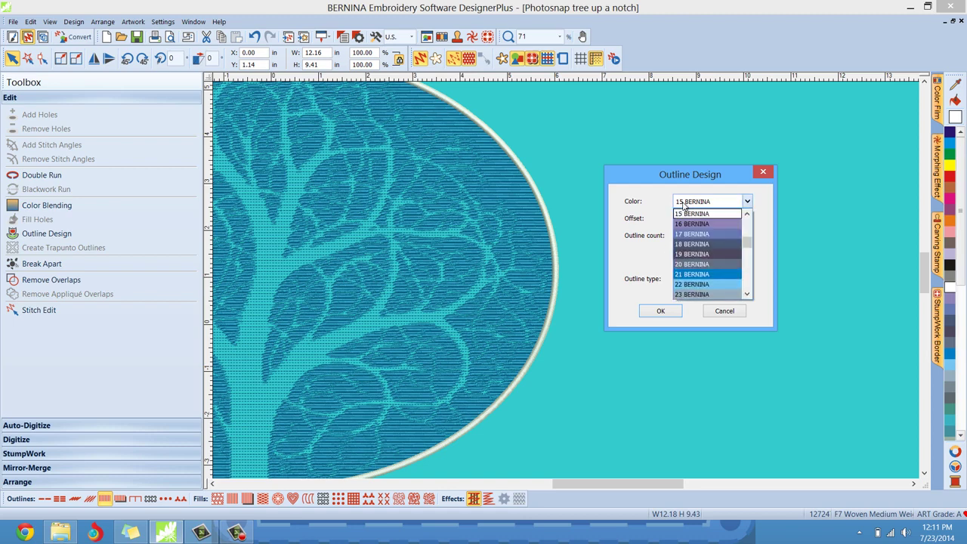
click(697, 276)
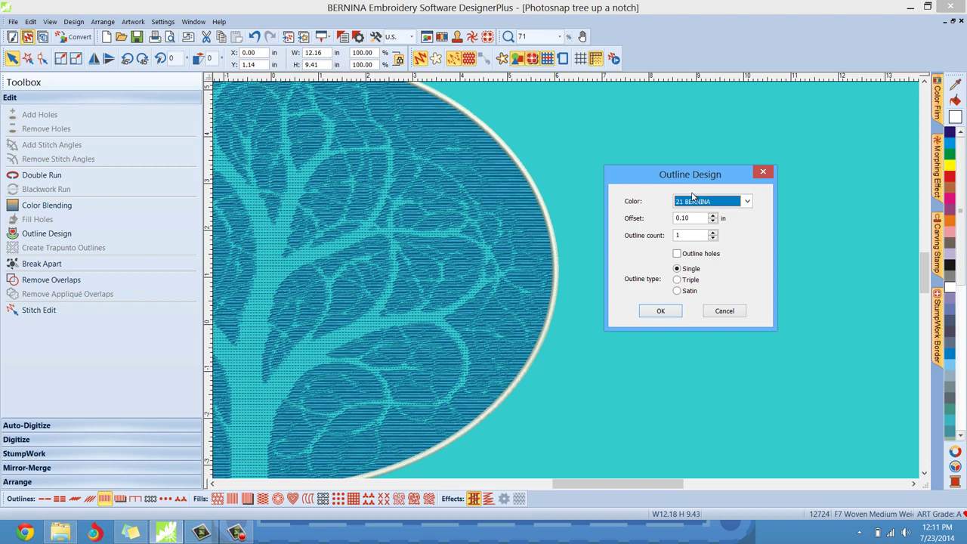
click(669, 312)
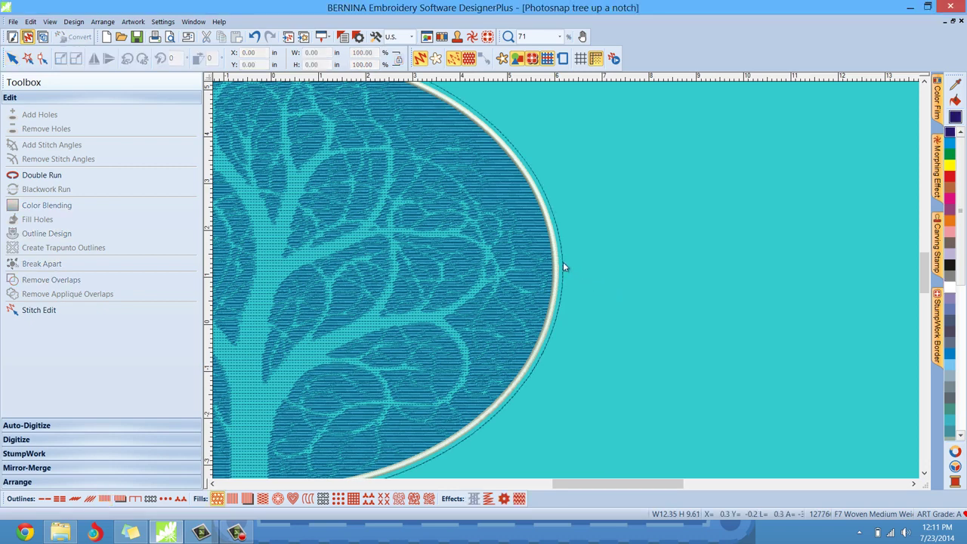
Change the outer blue outline's type to Candlewicking in its object properties and apply it.
scroll(566, 279, up, 2)
scroll(567, 283, up, 1)
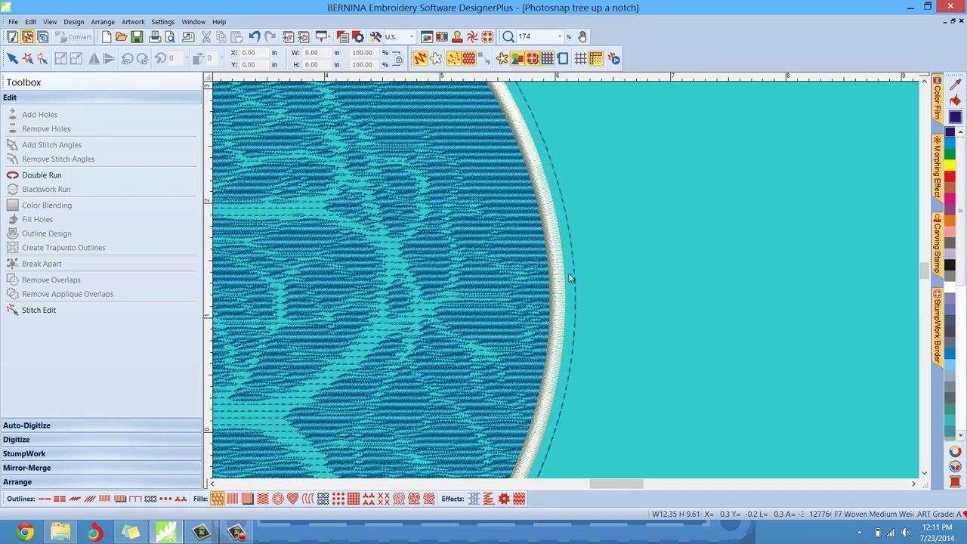
click(566, 215)
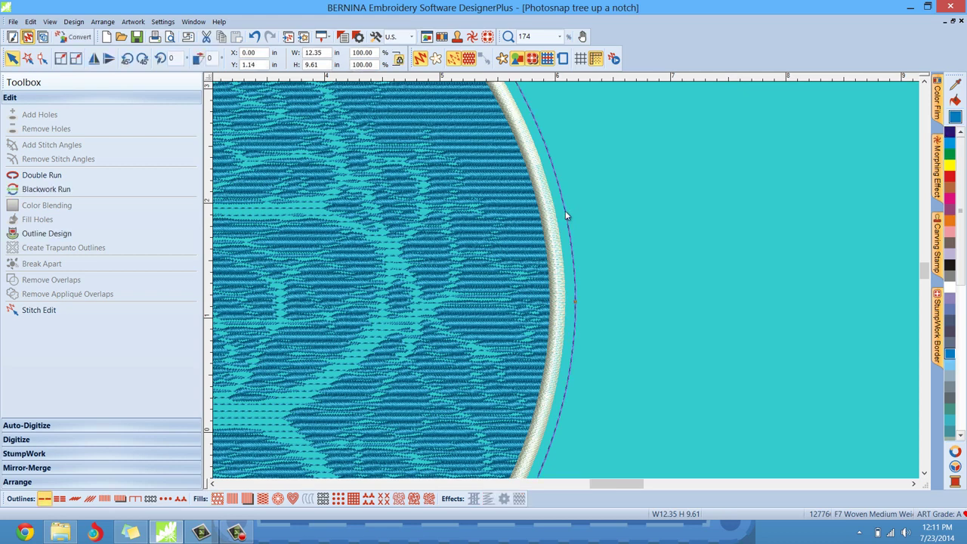
double_click(567, 216)
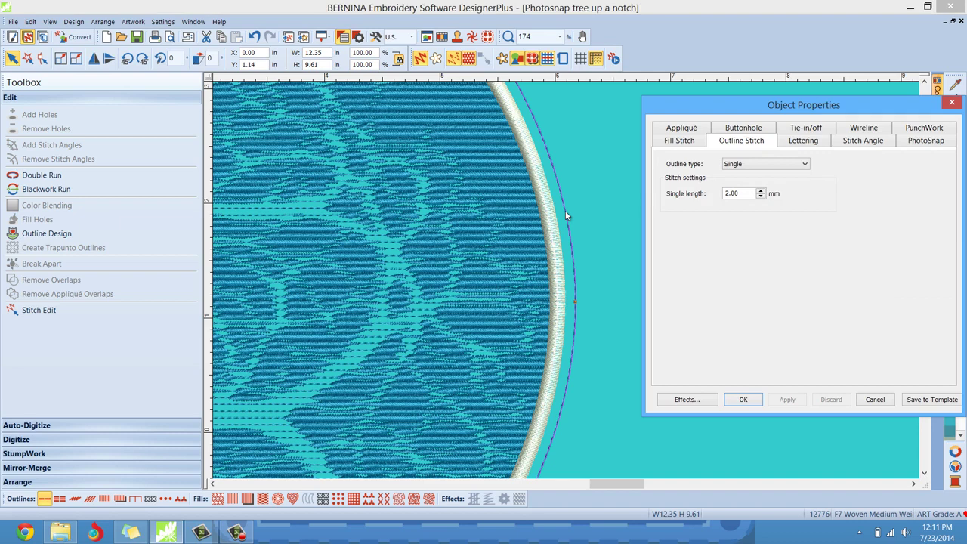
drag(778, 107, 750, 89)
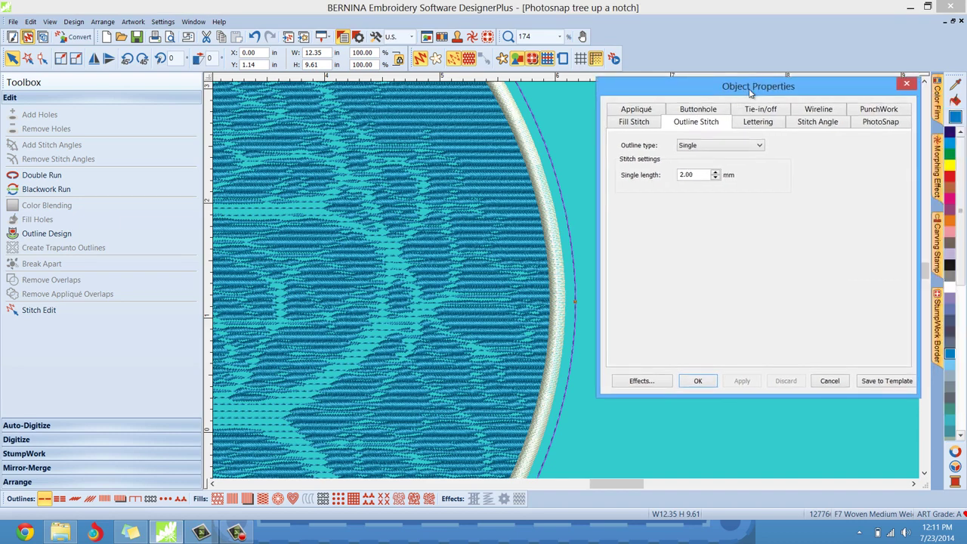
click(696, 146)
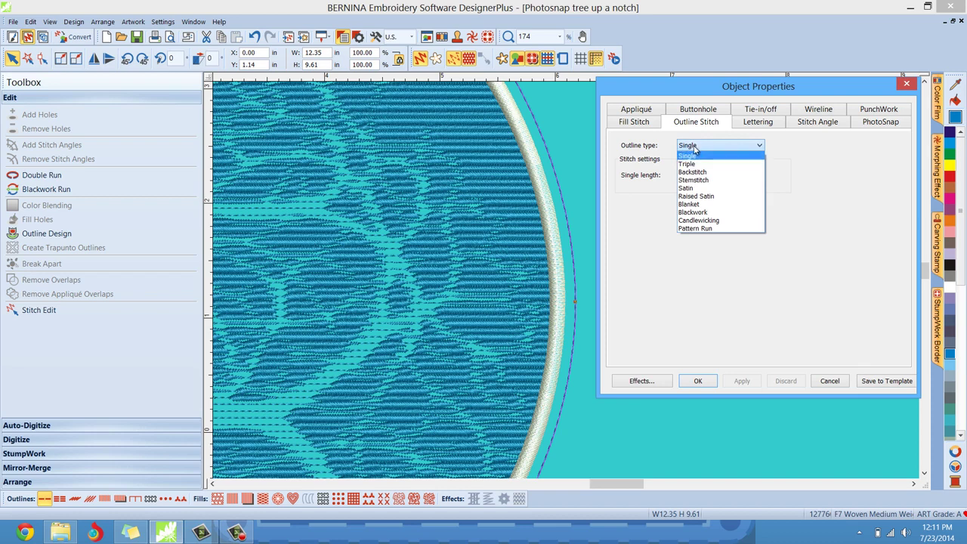
click(698, 221)
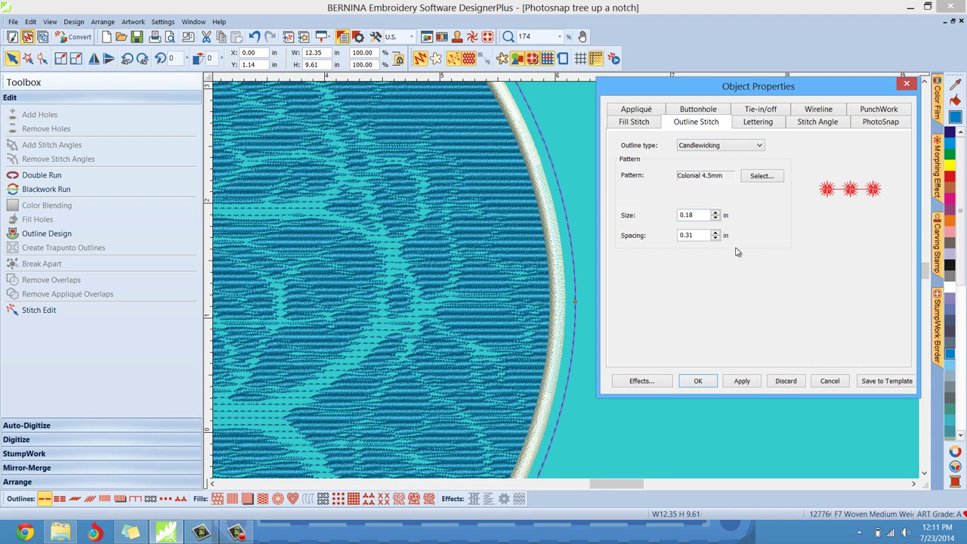
click(742, 382)
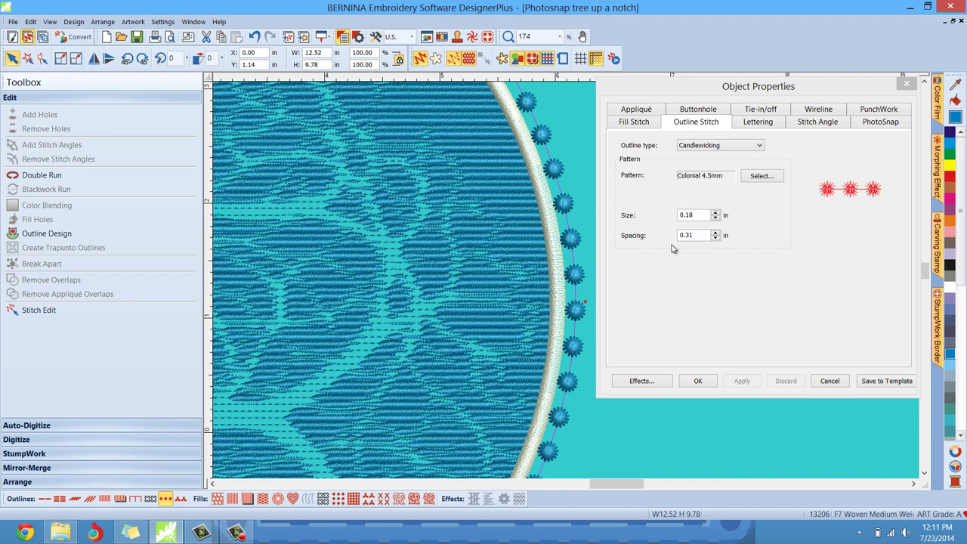
Try a 0.16 in spacing for the candlewicking outline, settle on 0.21 in and accept the properties.
click(716, 239)
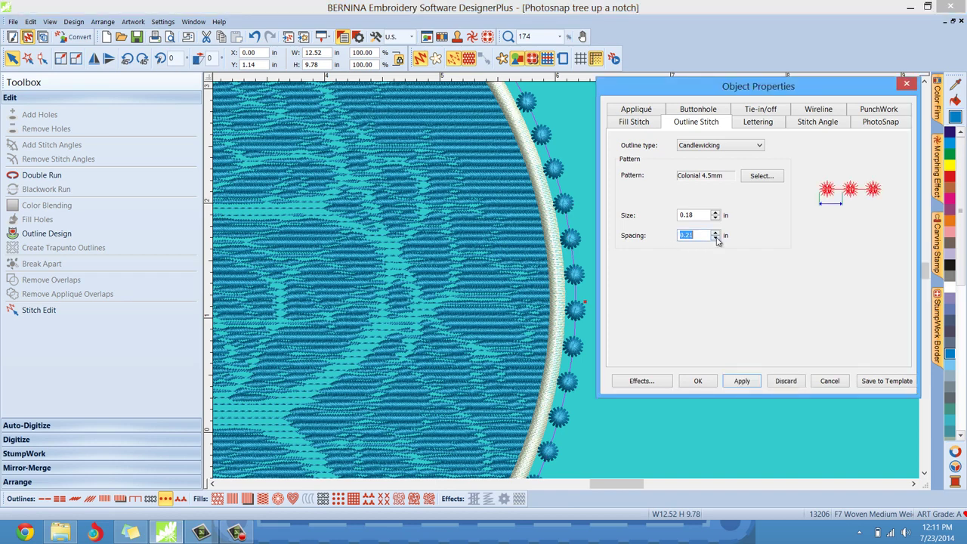
click(743, 380)
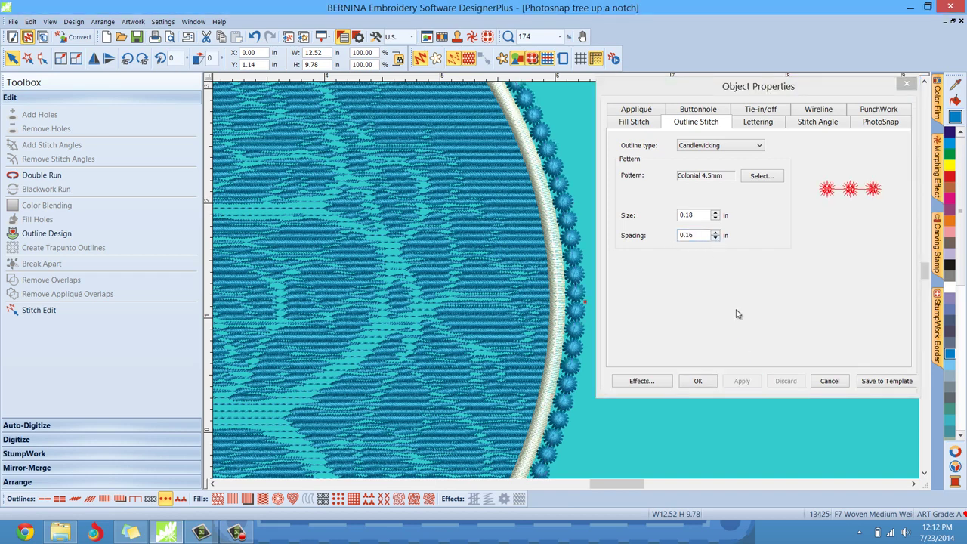
click(715, 232)
click(741, 381)
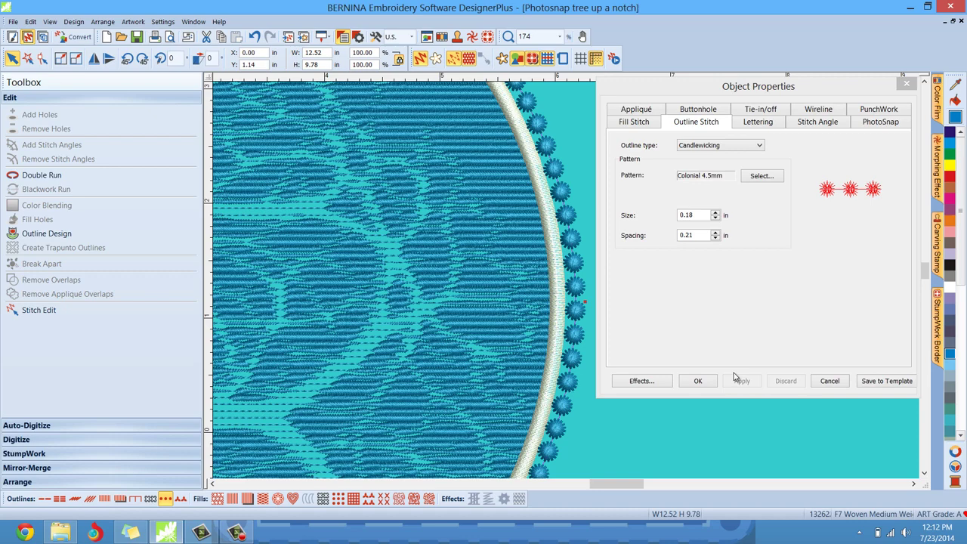
click(697, 380)
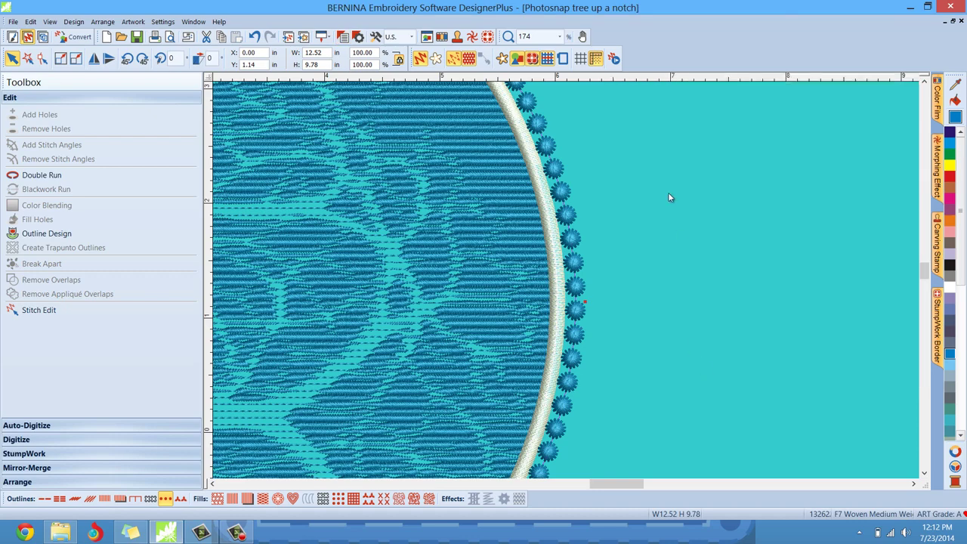
Try lavender and pink thread colors on the PhotoSnap oval, then recolor it bright blue.
scroll(667, 193, down, 4)
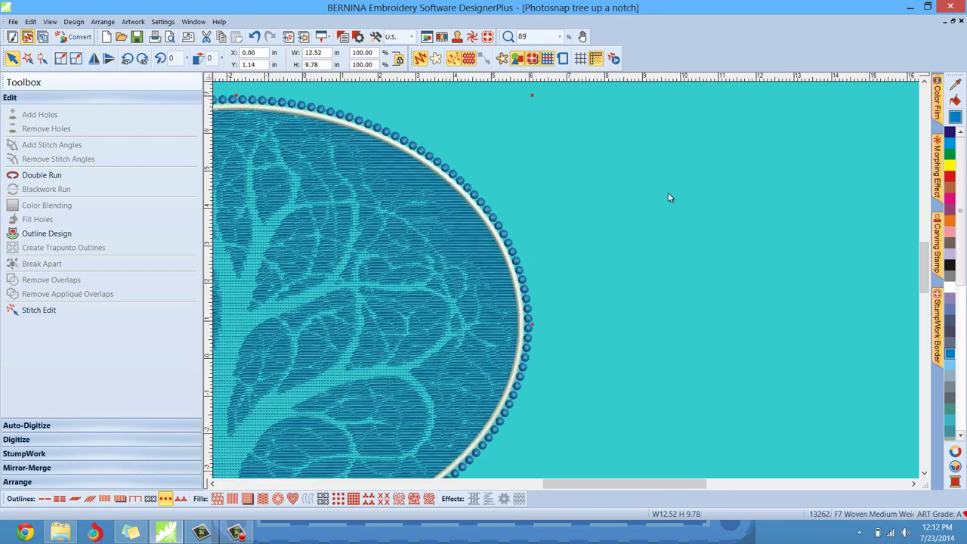
scroll(566, 285, down, 3)
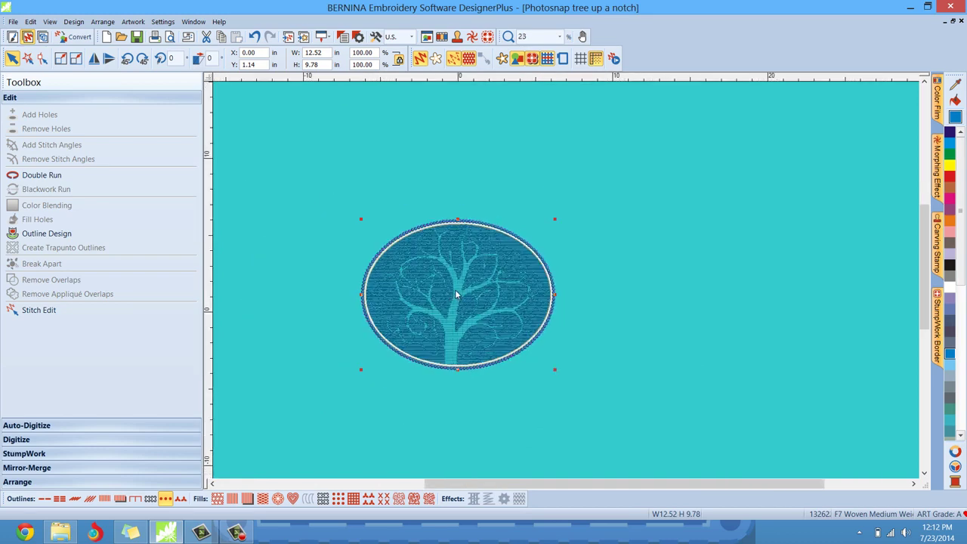
scroll(596, 282, up, 3)
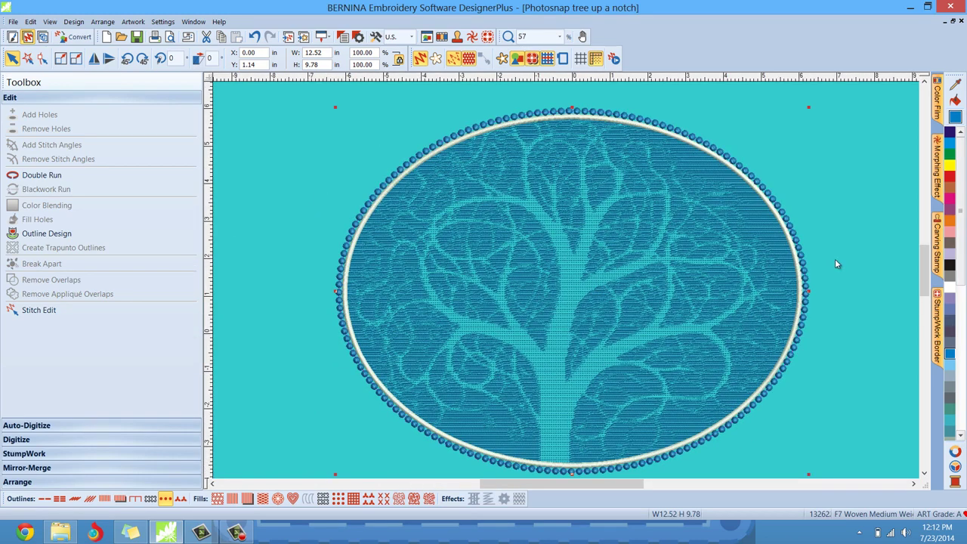
click(767, 231)
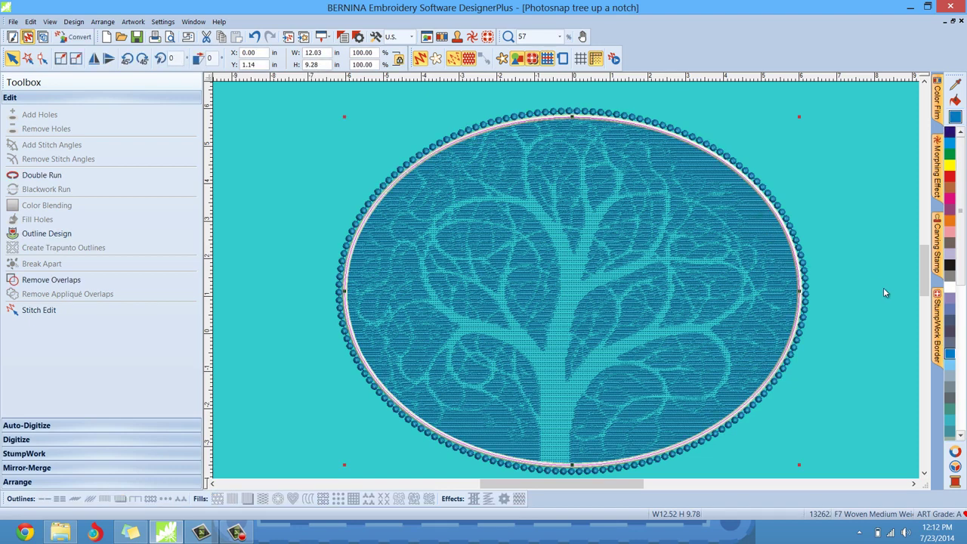
click(949, 253)
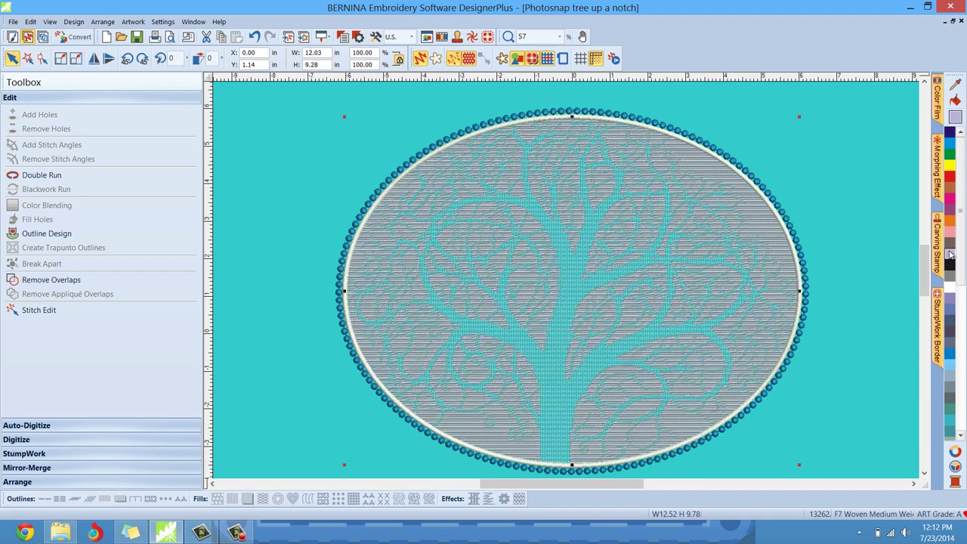
click(949, 231)
click(950, 146)
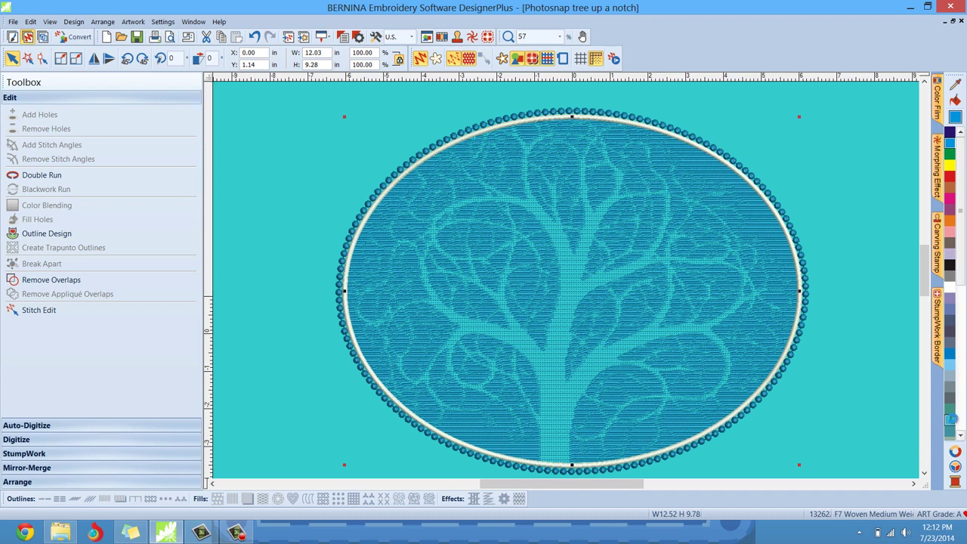
Try teal, green and purple thread colors on the PhotoSnap oval and return it to bright blue.
click(951, 420)
click(960, 436)
click(960, 435)
click(960, 436)
click(960, 436)
click(960, 436)
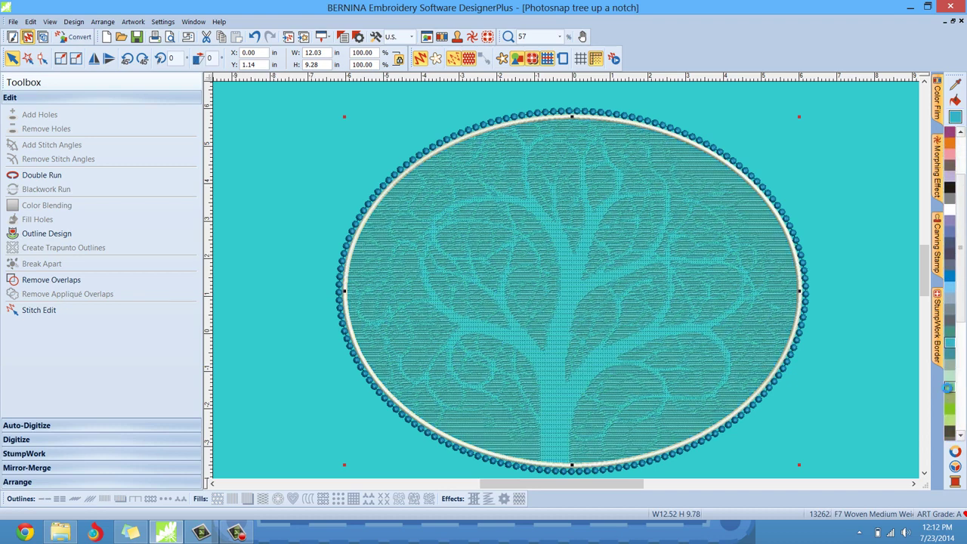
click(950, 390)
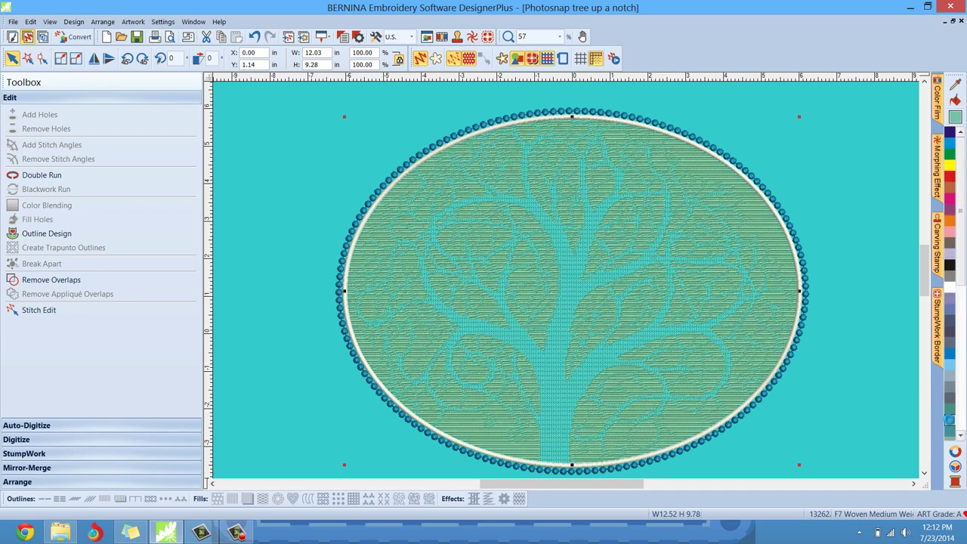
click(951, 423)
click(949, 303)
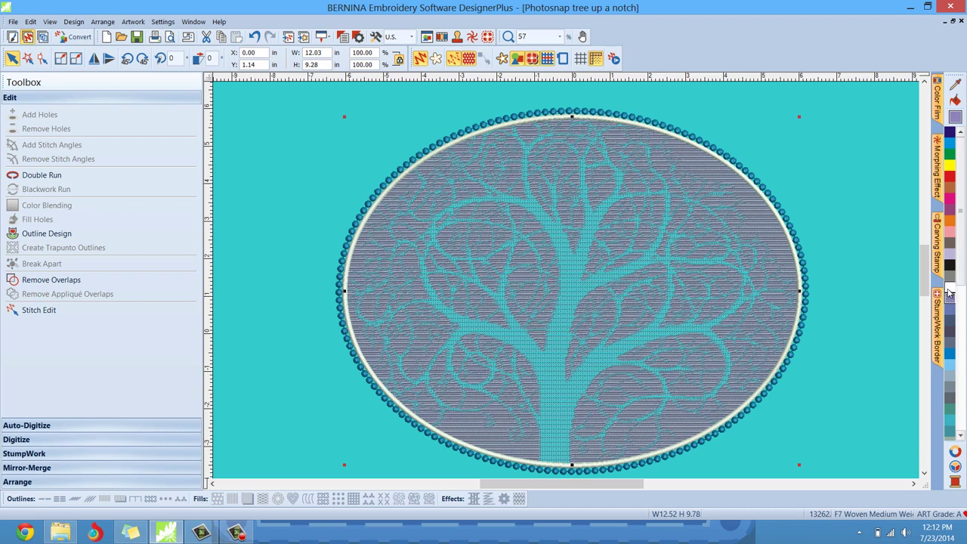
click(951, 144)
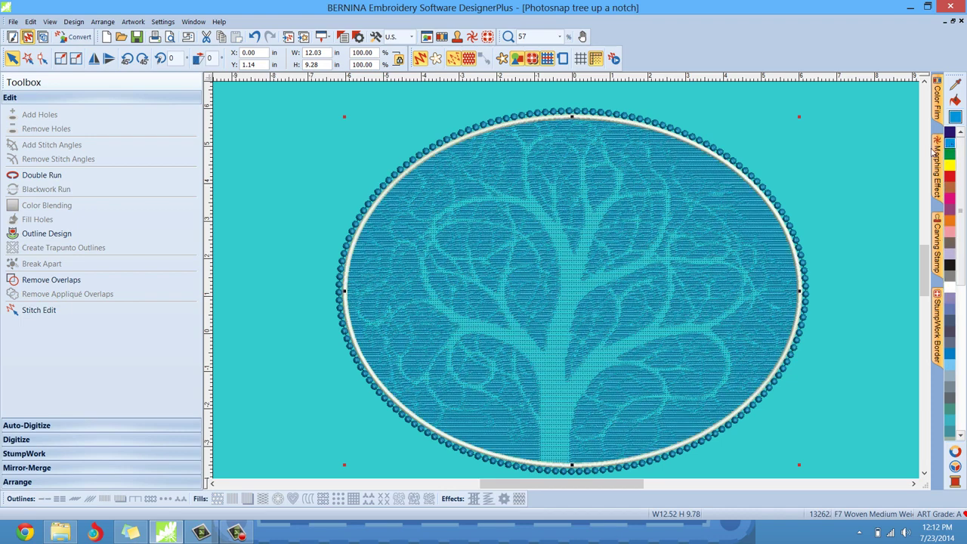
Show the embroidery hoop around the oval tree design to check whether it fits.
drag(924, 286, 924, 286)
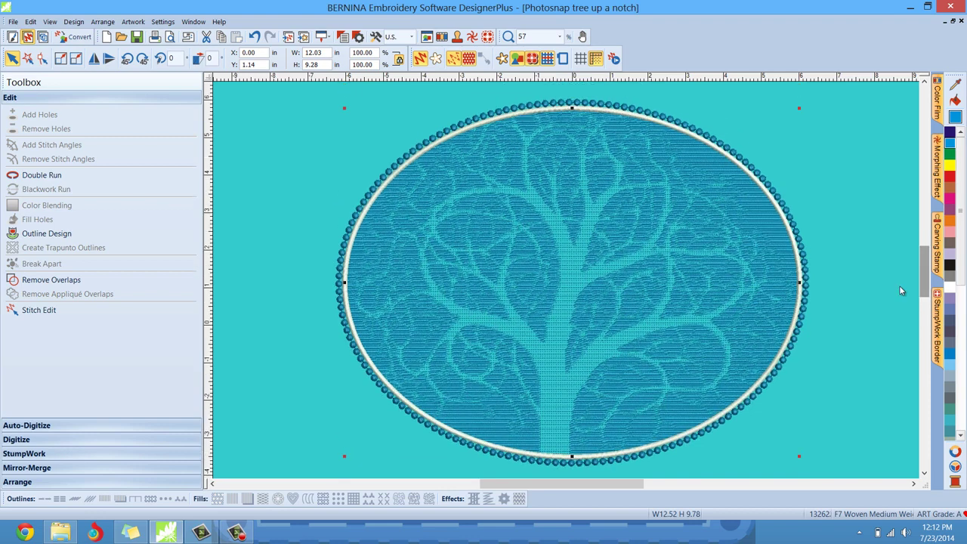
scroll(901, 288, down, 2)
scroll(472, 295, down, 1)
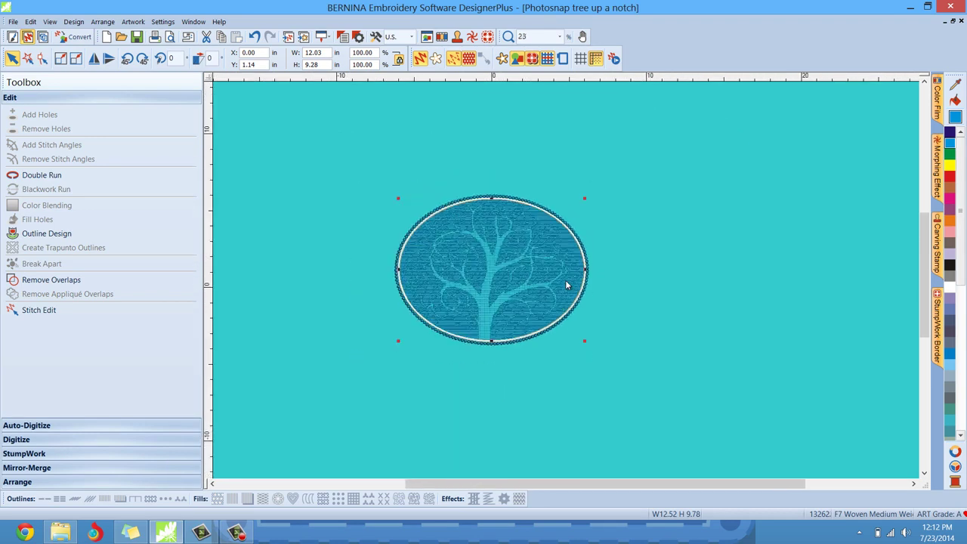
scroll(512, 269, up, 1)
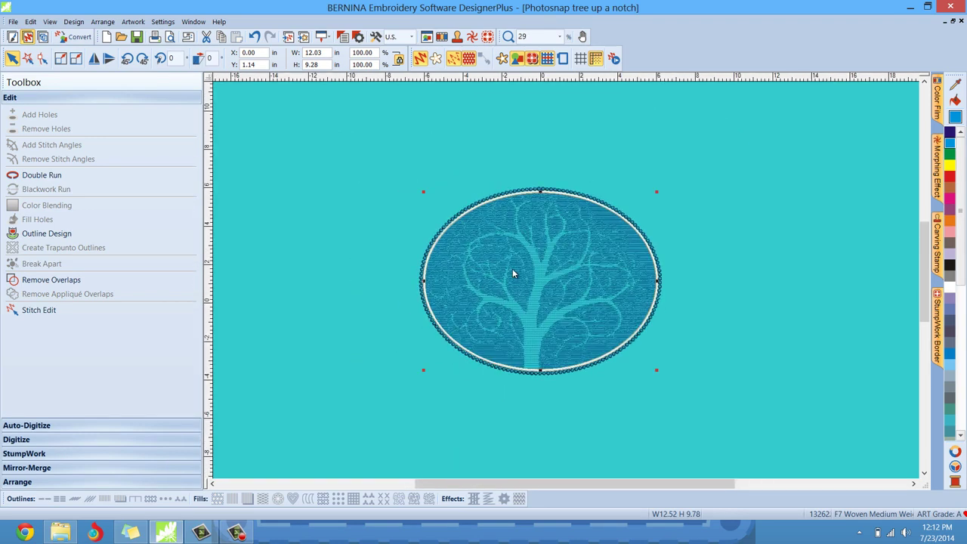
click(562, 59)
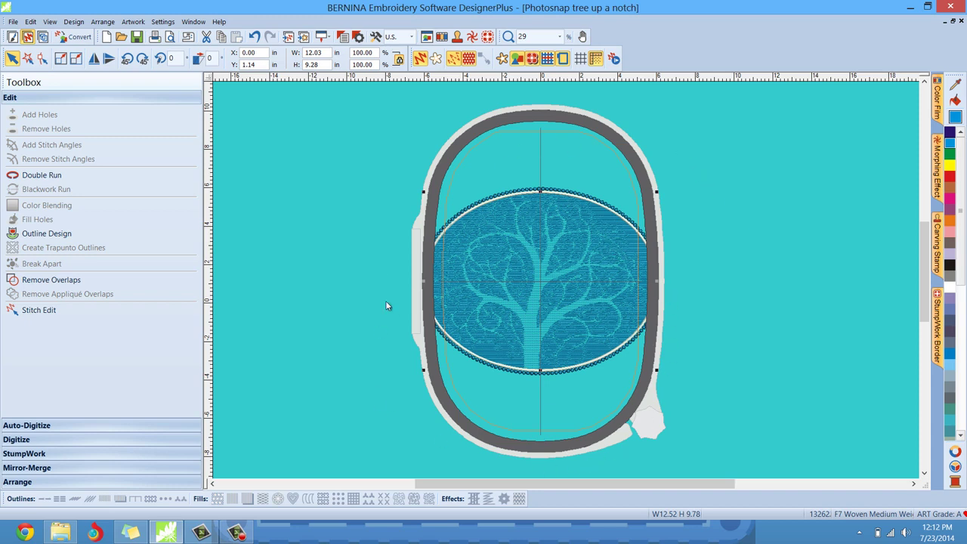
Select the whole design, including both outlines, and scale it down proportionally to about 9.67 by 7.56 in to fit the hoop.
click(712, 320)
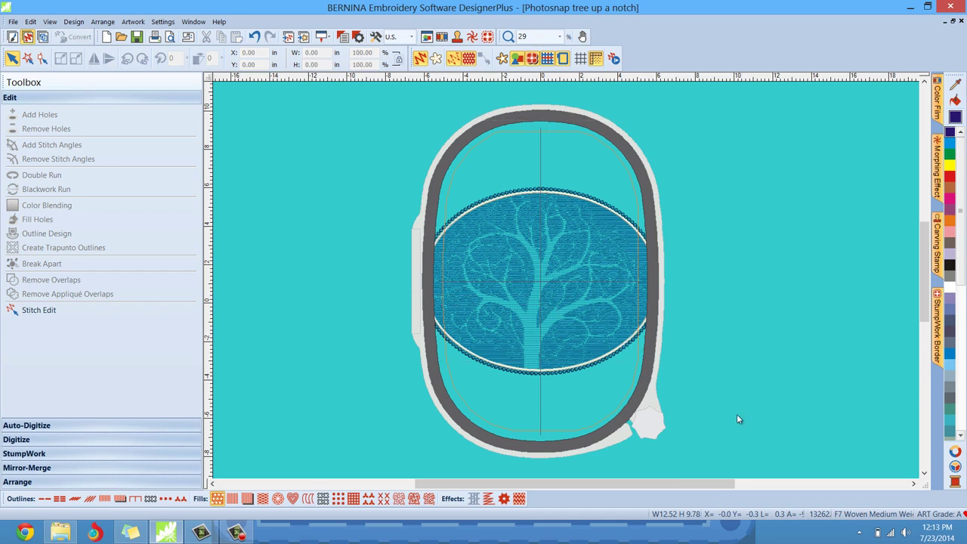
key(ctrl+a)
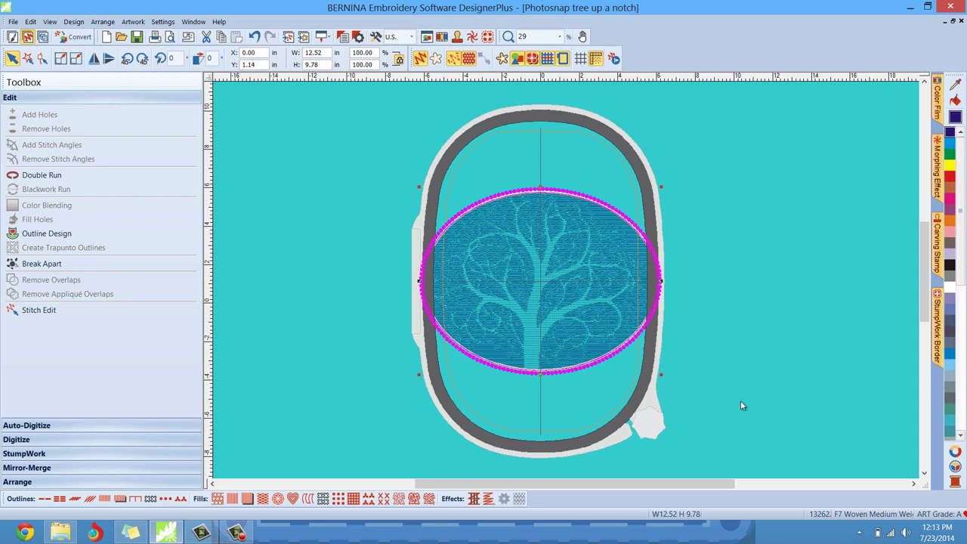
drag(660, 186, 617, 230)
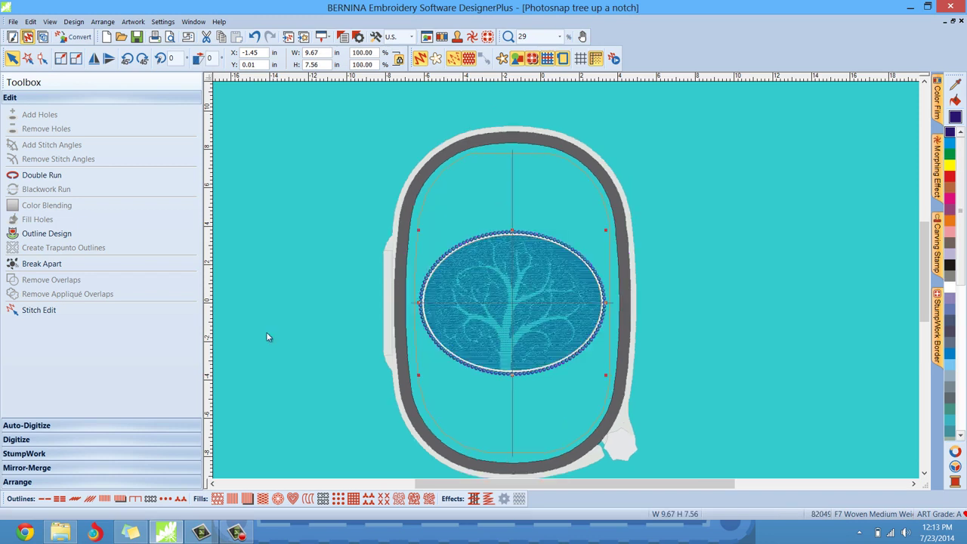
Hide the hoop and examine the resized tree's stitching and candlewicking border up close and as a whole.
scroll(566, 279, up, 3)
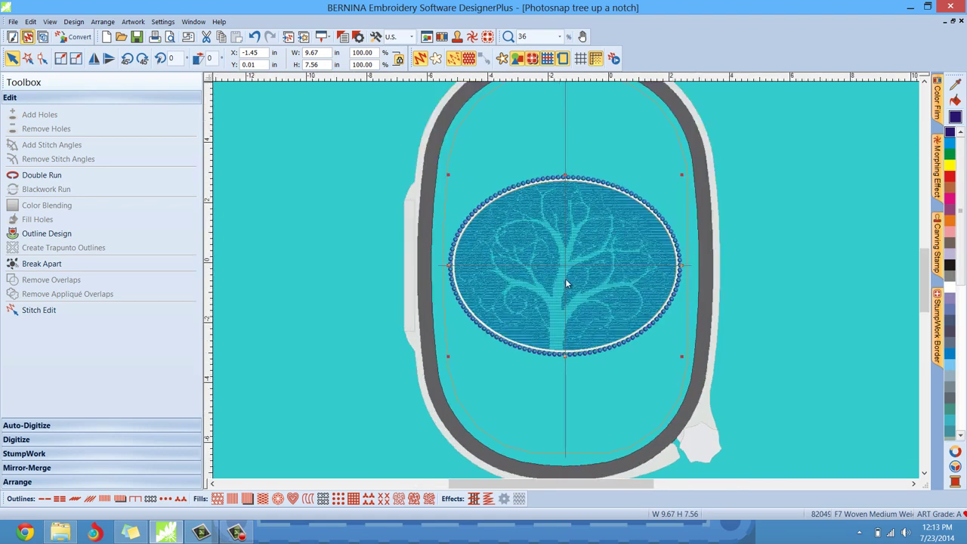
scroll(567, 281, up, 4)
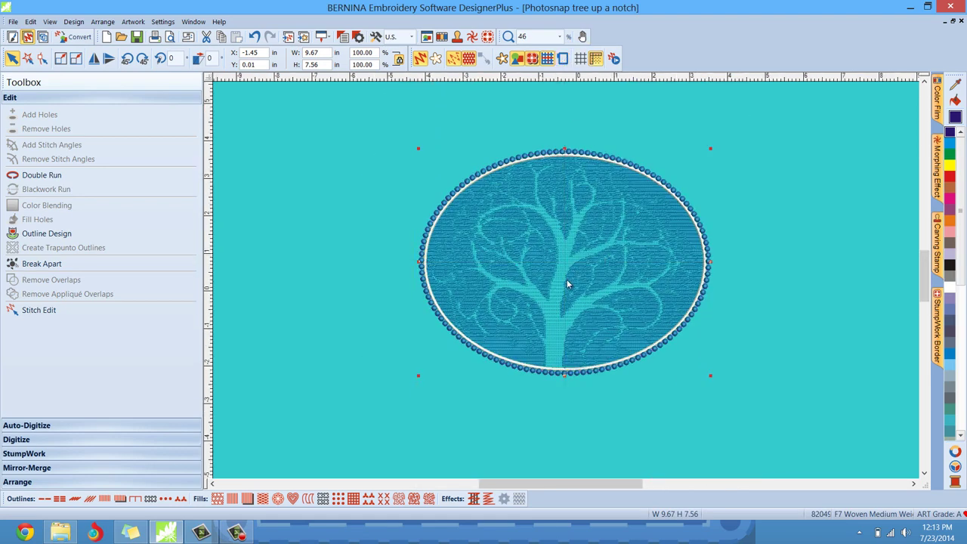
scroll(566, 284, up, 2)
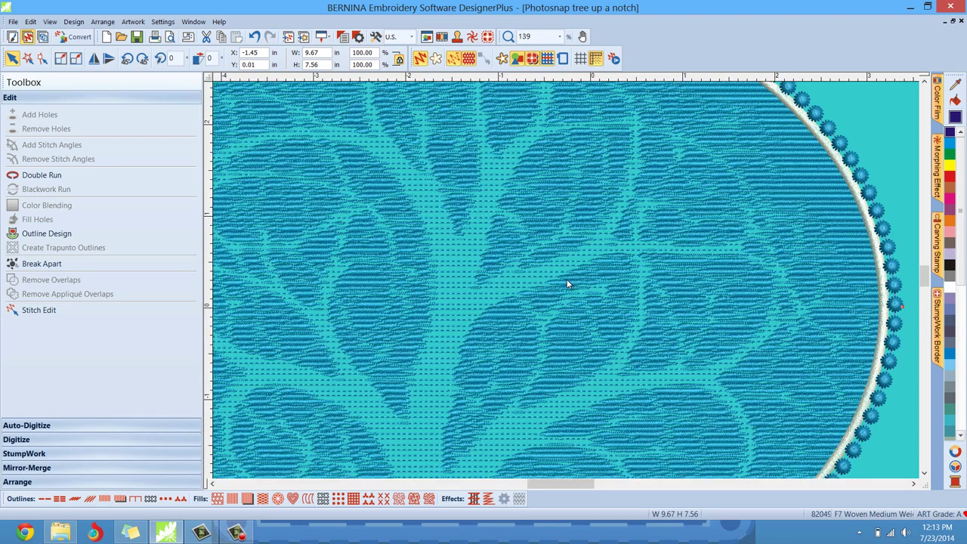
scroll(566, 281, down, 2)
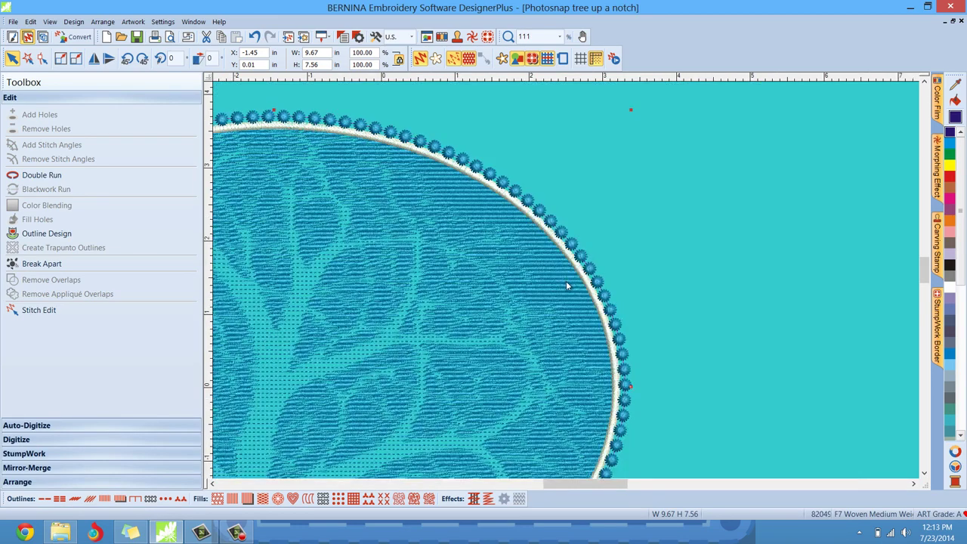
scroll(571, 280, down, 2)
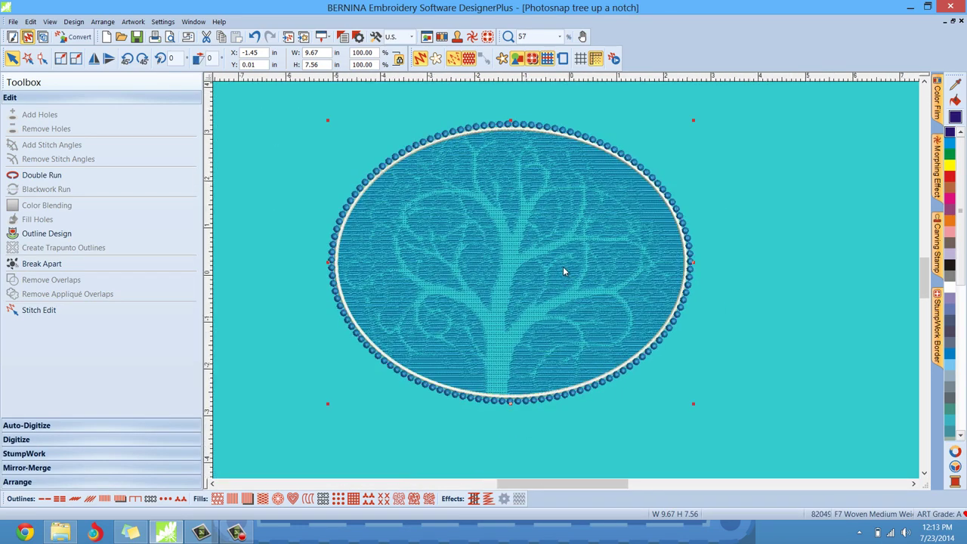
scroll(565, 271, up, 1)
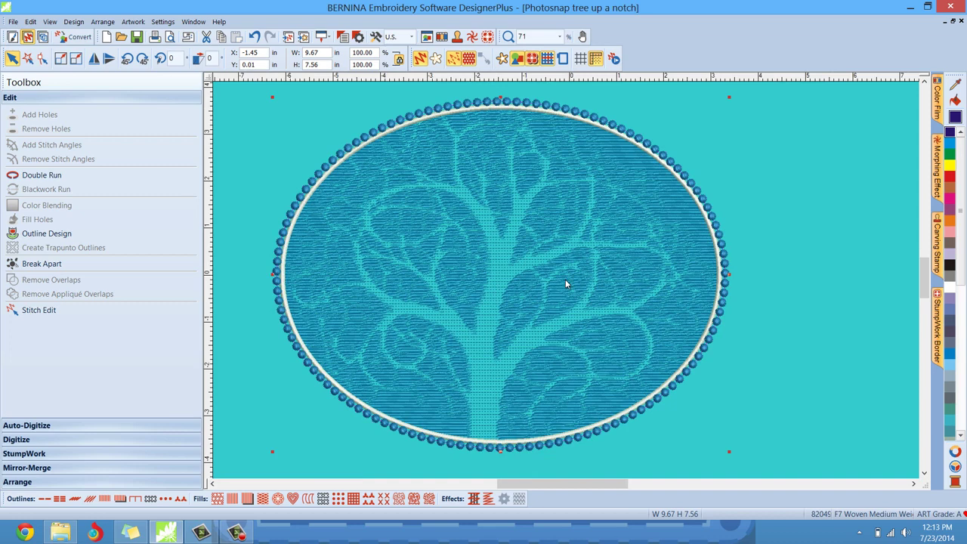